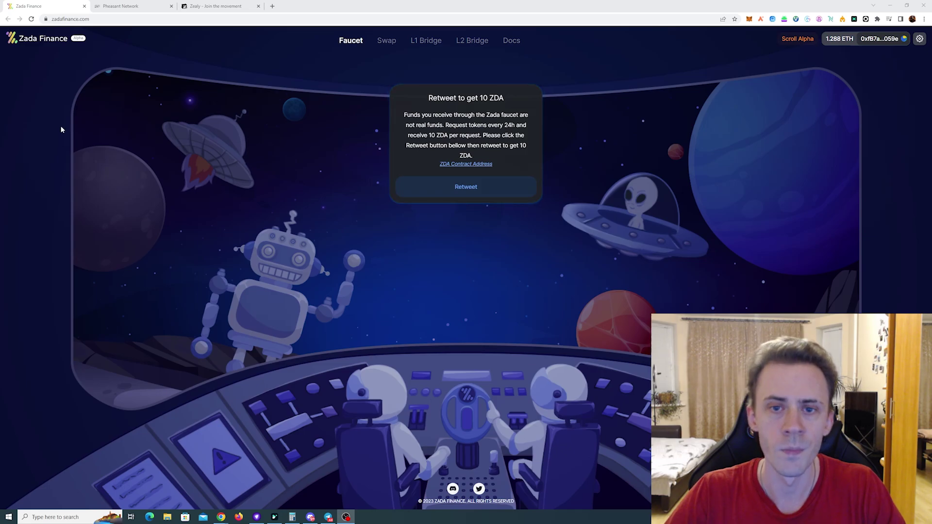
Request 10 ZDA from the Zada Finance faucet by publishing its prefilled claim tweet on Twitter
click(713, 156)
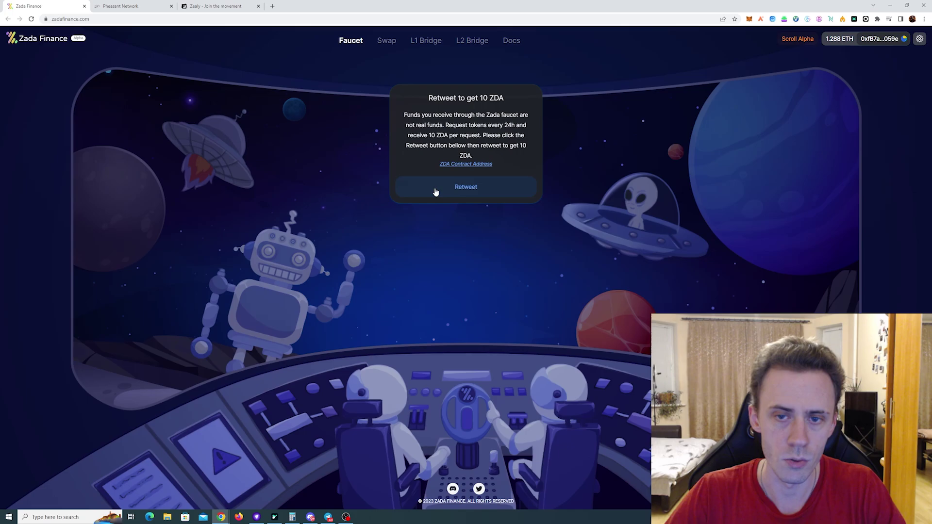
click(475, 195)
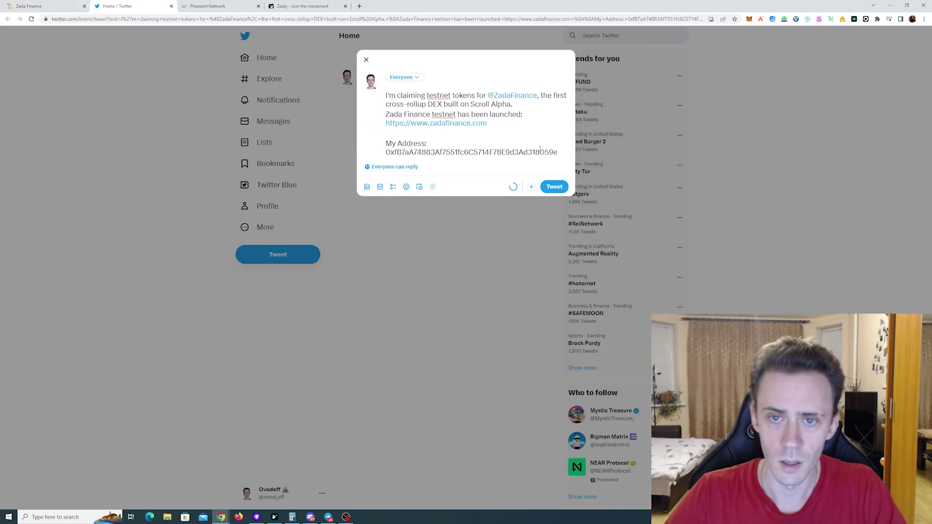
click(555, 188)
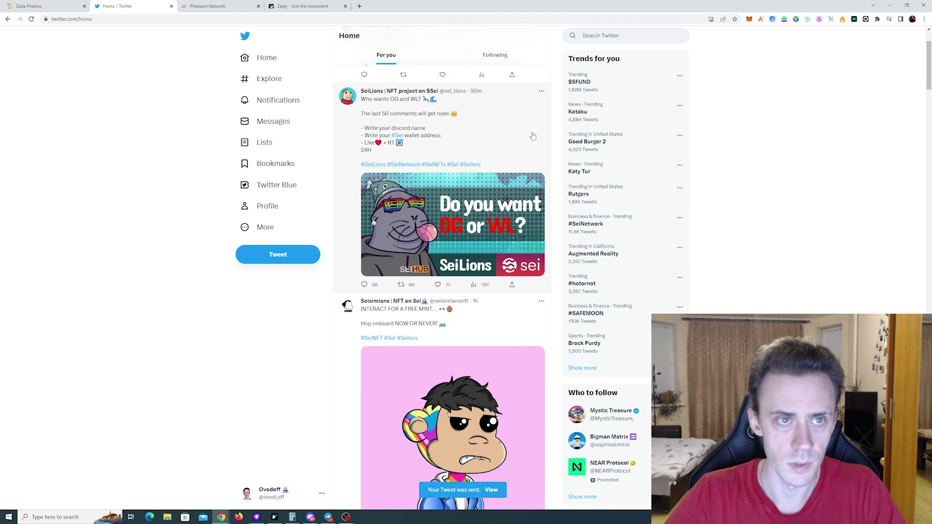
Switch to Discord and open the Zada Finance faucet channel to review how others post their claims
click(46, 6)
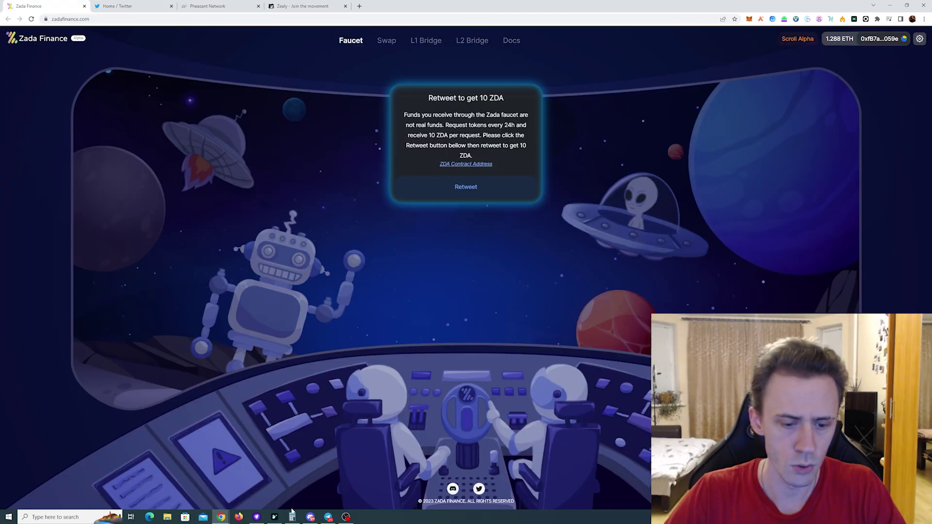
click(310, 517)
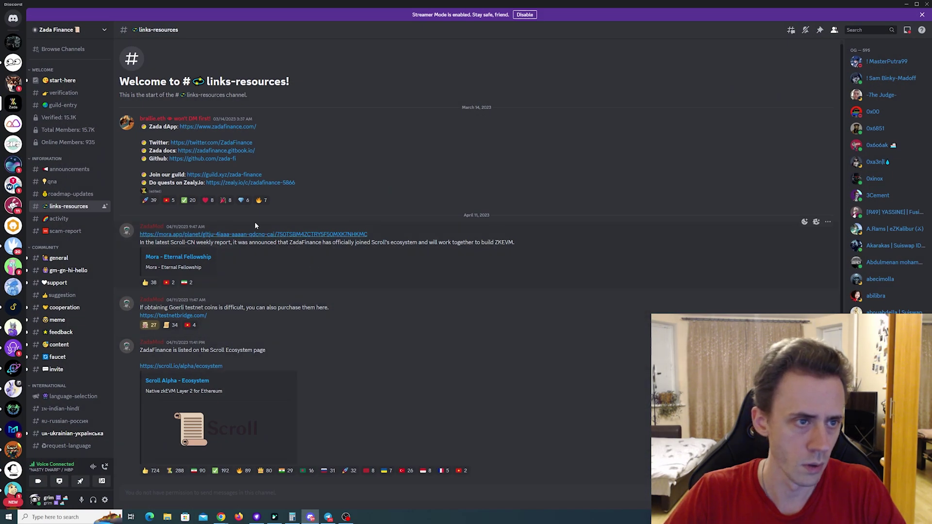
click(71, 364)
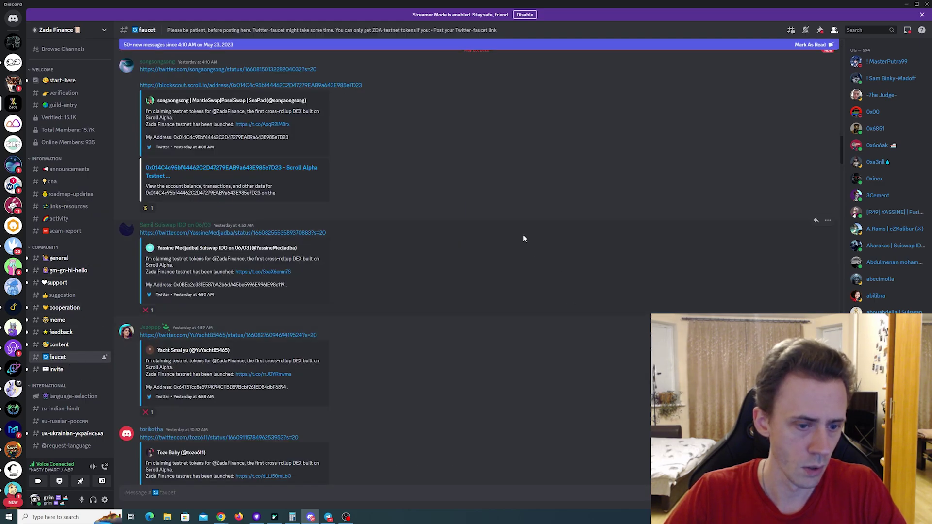
scroll(524, 236, down, 15)
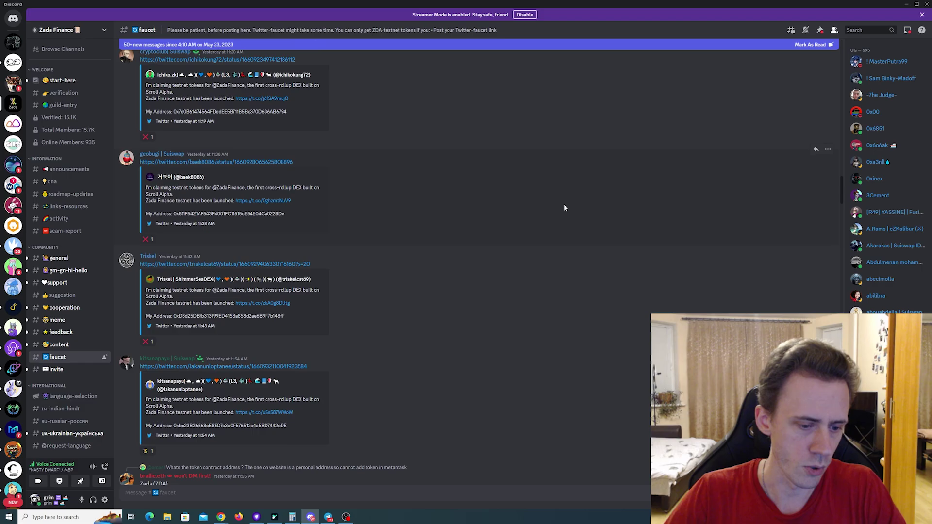
scroll(568, 205, down, 15)
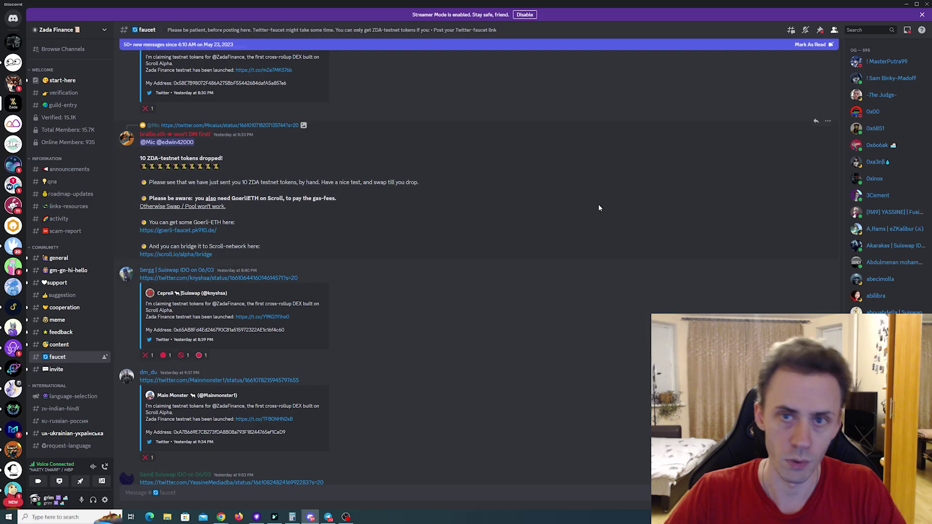
Copy the link of the published claim tweet from the browser and post it in the Discord faucet channel
click(906, 3)
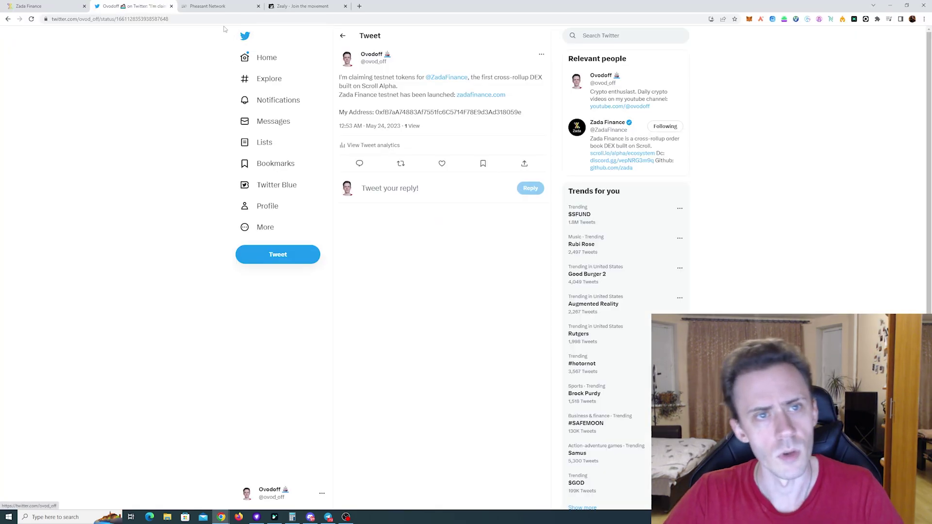
click(219, 18)
key(ctrl+c)
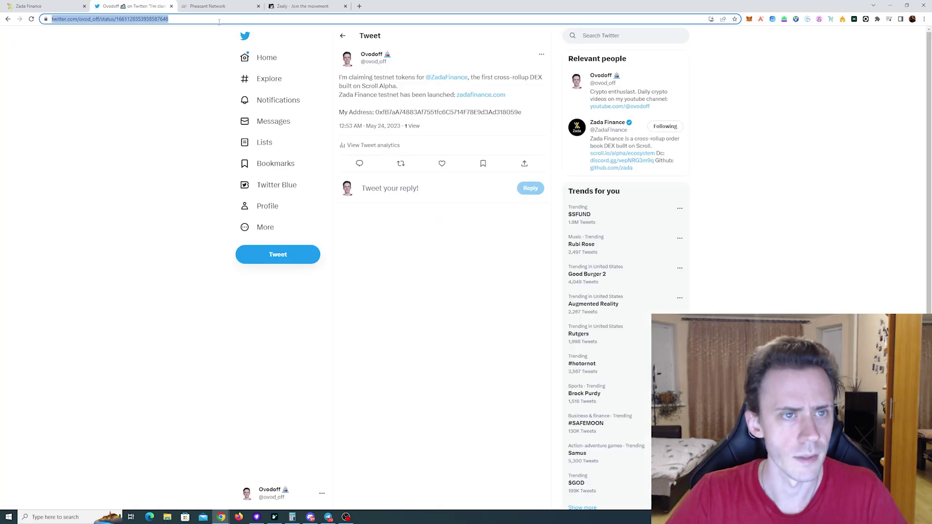
click(311, 517)
key(ctrl+v)
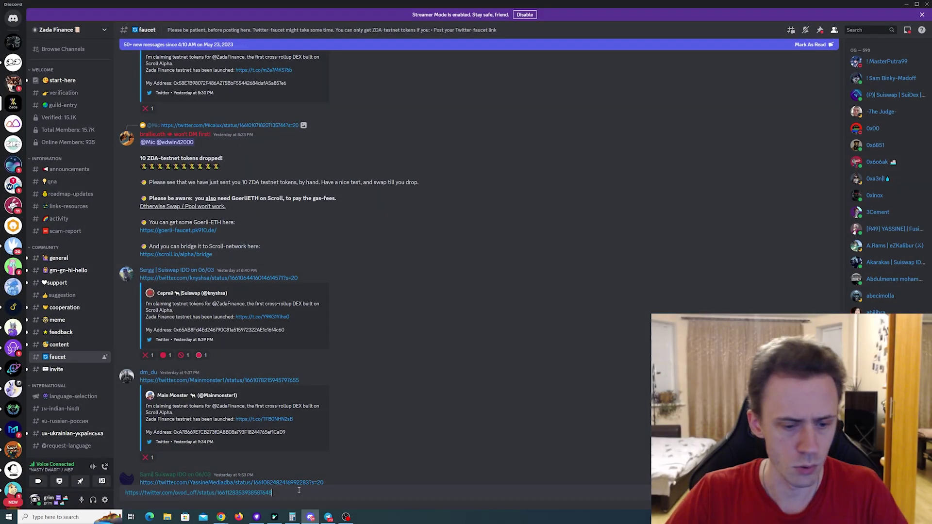
key(Return)
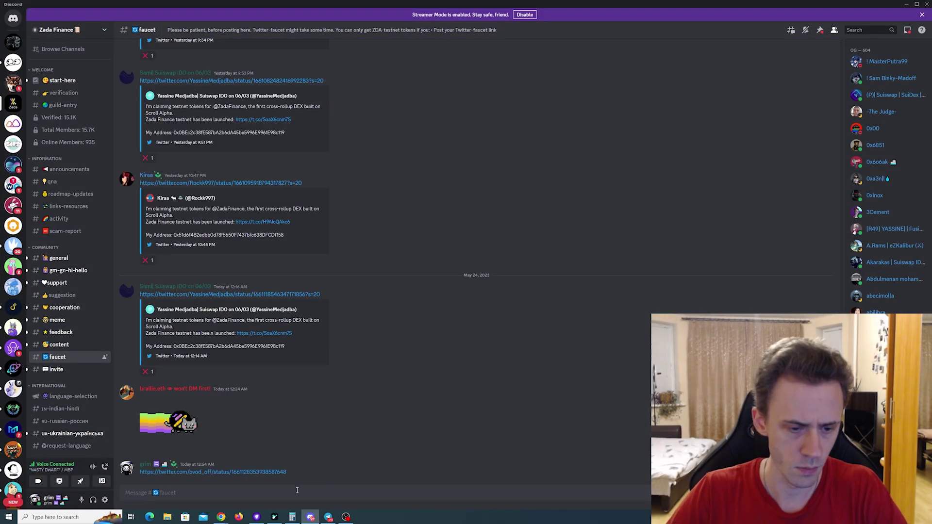
Return to the browser, open the ZDA contract page from the faucet card and copy the contract address
click(221, 517)
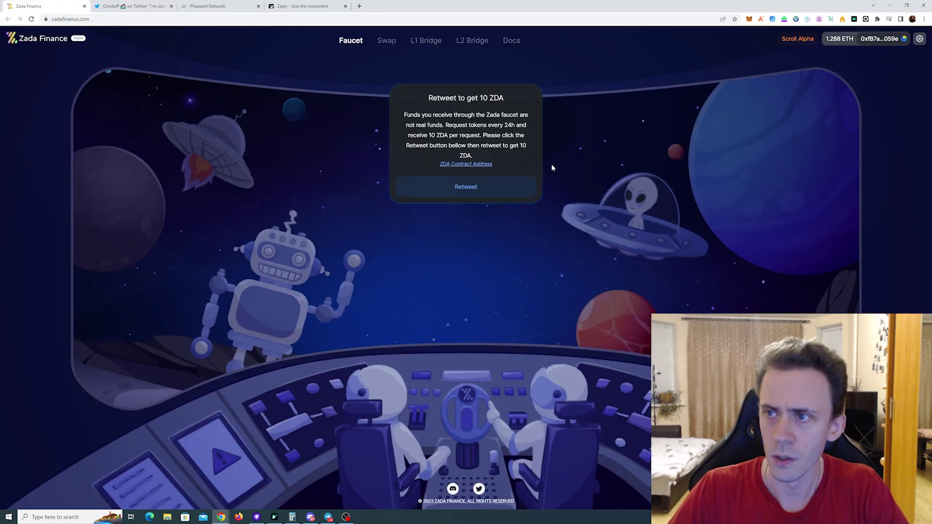
click(461, 164)
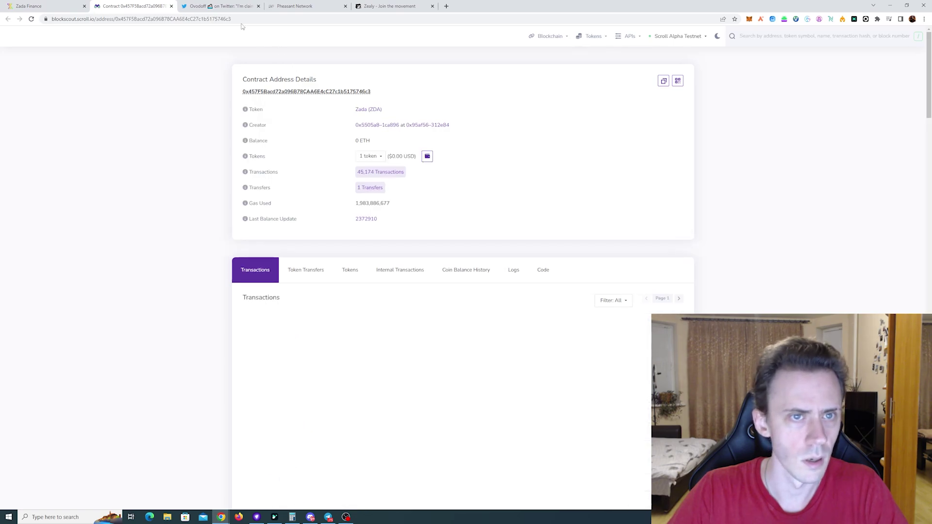
drag(232, 19, 115, 18)
key(ctrl+c)
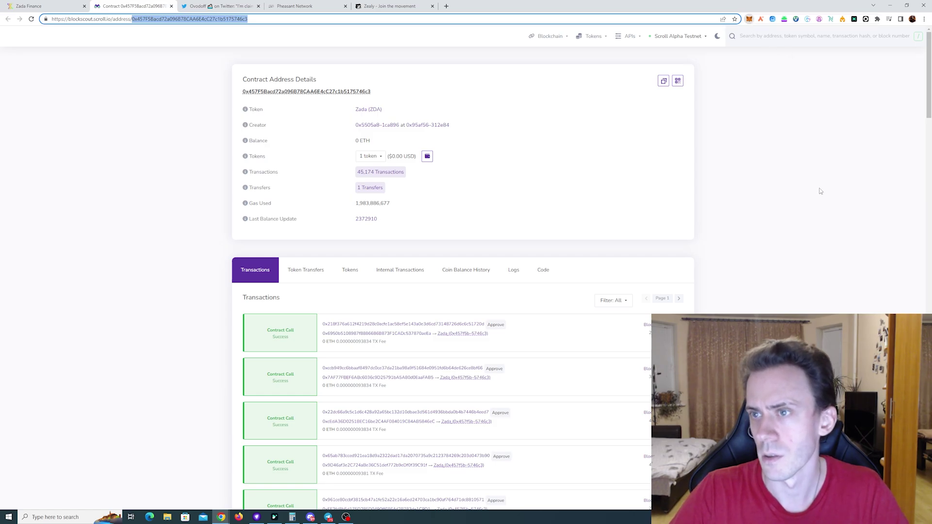
Import ZDA as a custom token in MetaMask on Scroll Alpha Testnet using the copied contract address
key(alt+shift+m)
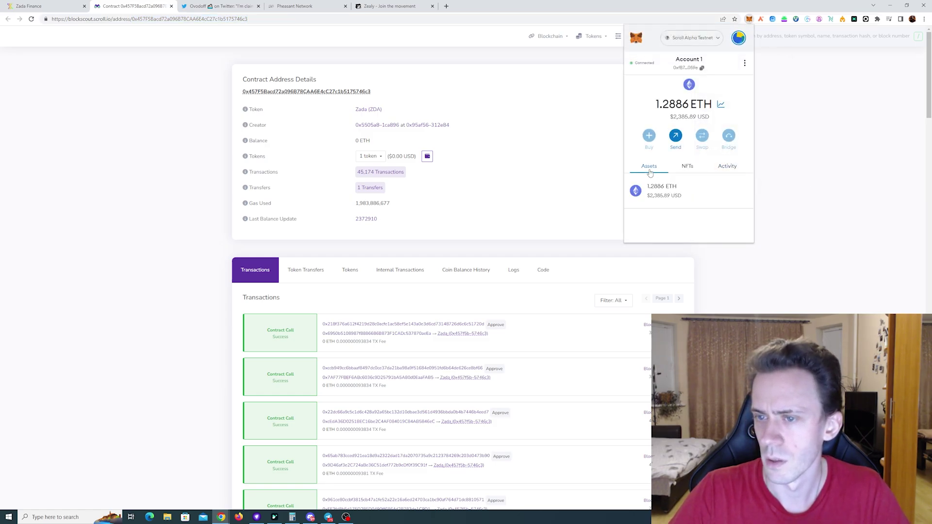
scroll(739, 142, down, 1)
scroll(733, 160, down, 3)
scroll(731, 161, up, 2)
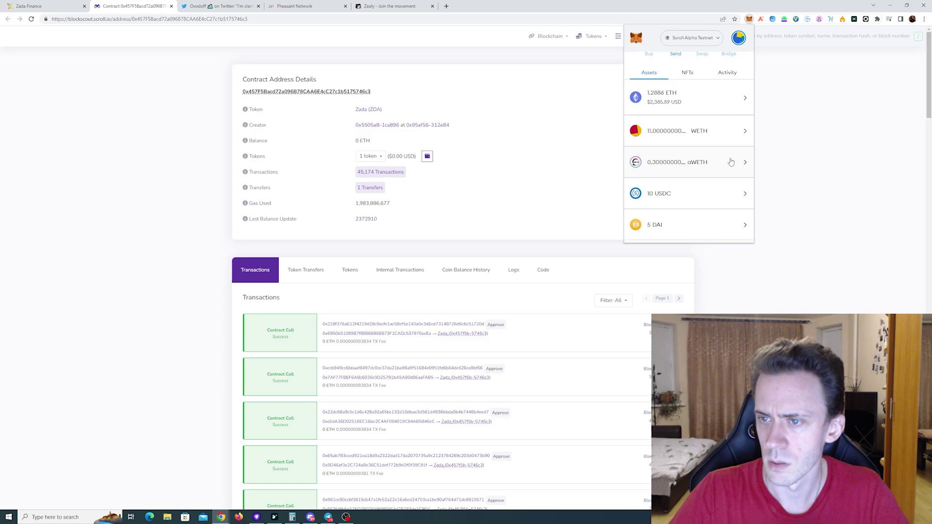
scroll(731, 161, down, 2)
scroll(730, 162, up, 2)
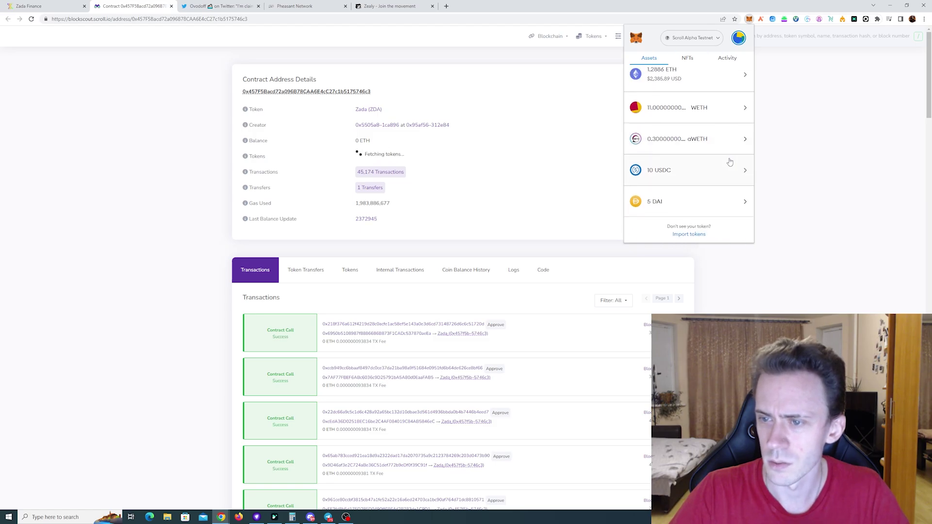
scroll(728, 165, down, 1)
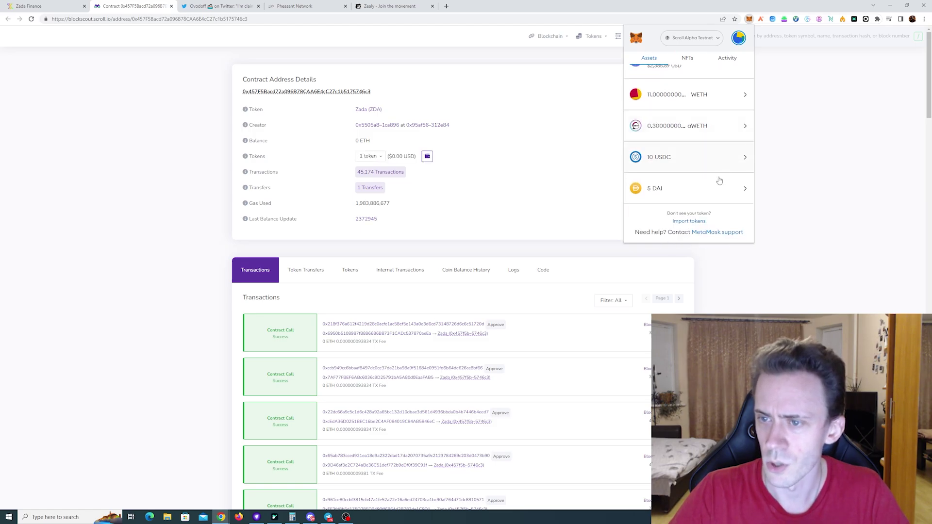
click(688, 222)
click(660, 158)
key(ctrl+v)
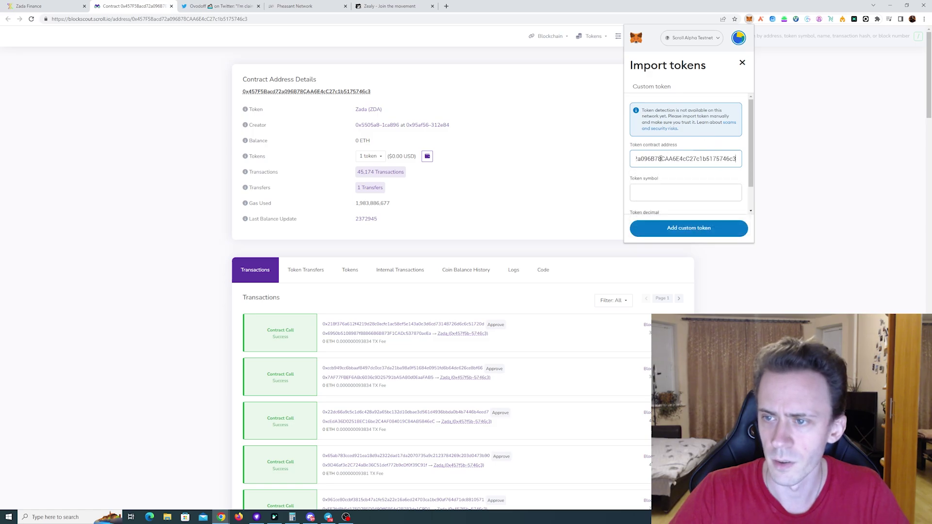
click(692, 234)
click(720, 227)
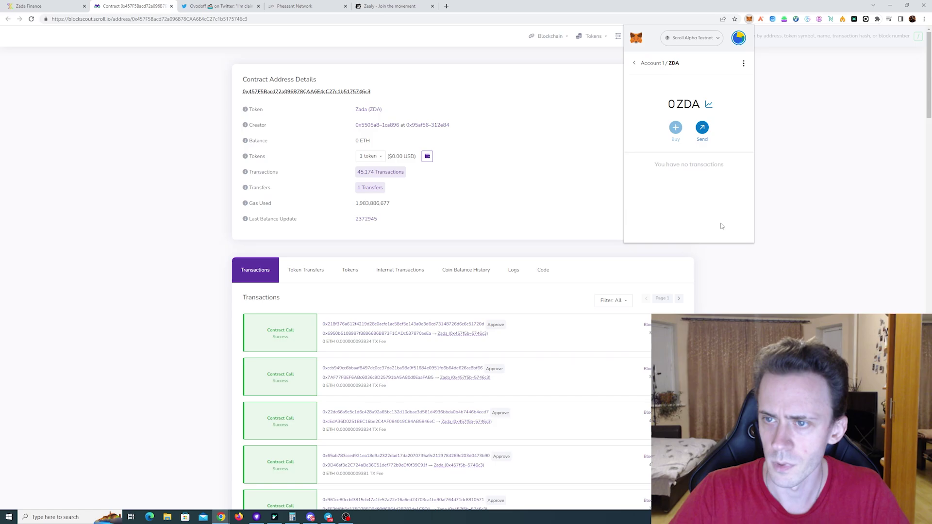
click(657, 63)
Check the Discord faucet channel for a response to the posted claim link
key(alt+Tab)
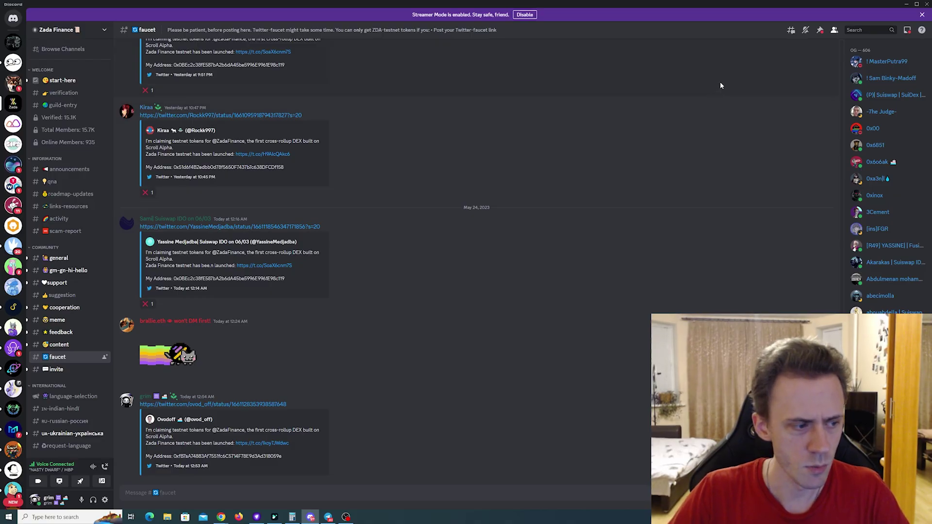
click(907, 5)
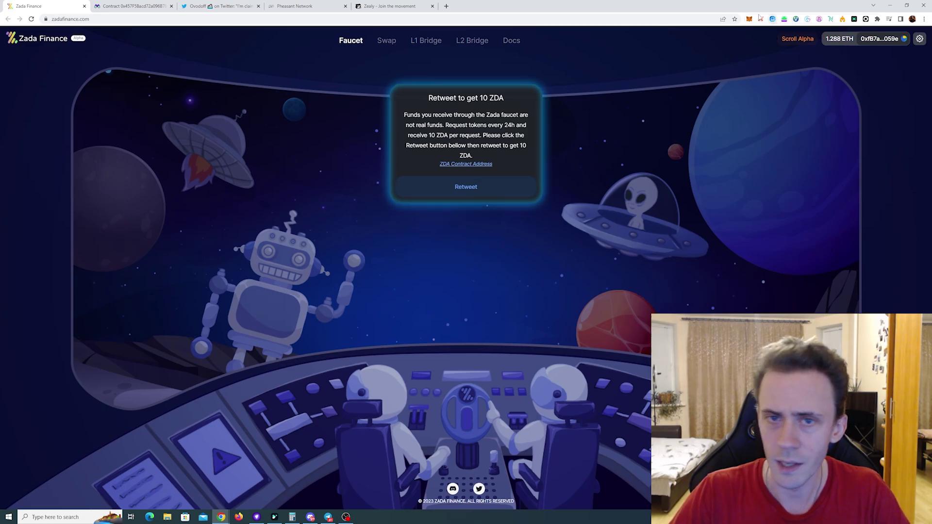
Open Zada Finance's swap page, select the Zada token list and choose USDC as the token to receive
click(386, 43)
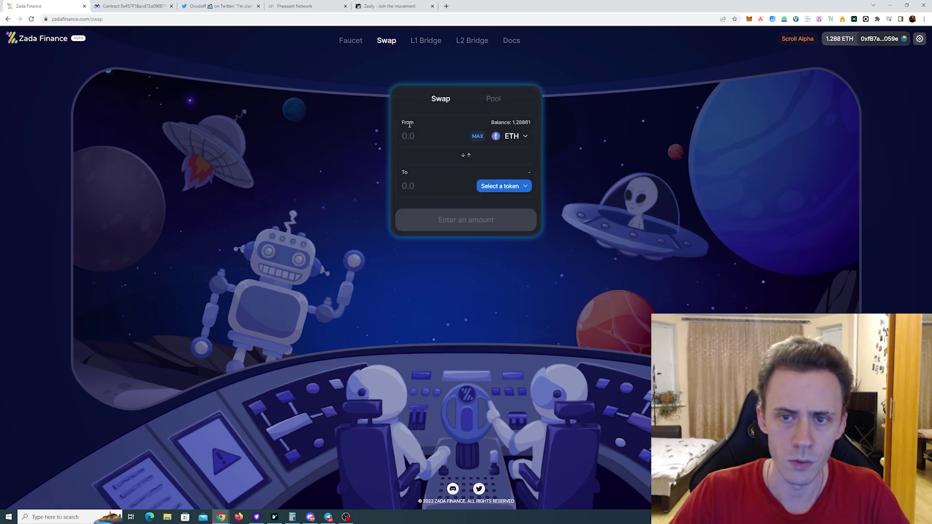
click(527, 187)
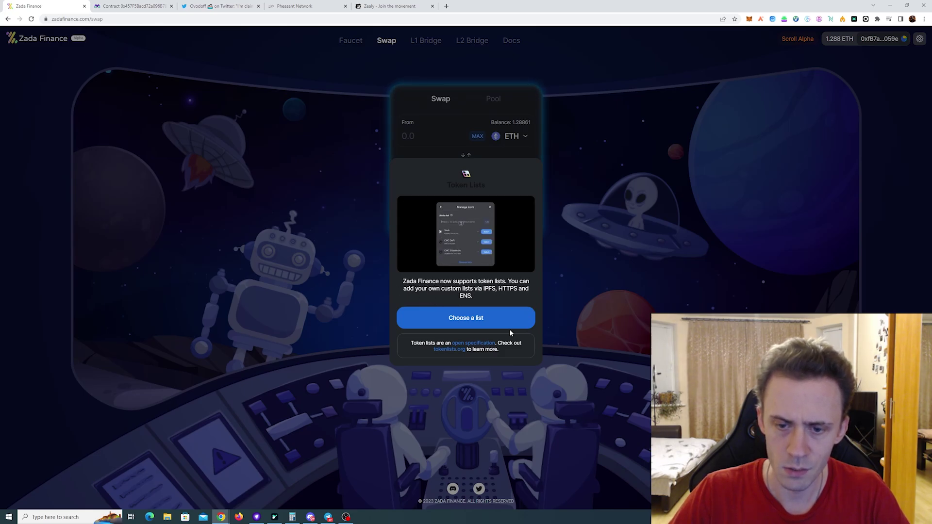
click(475, 319)
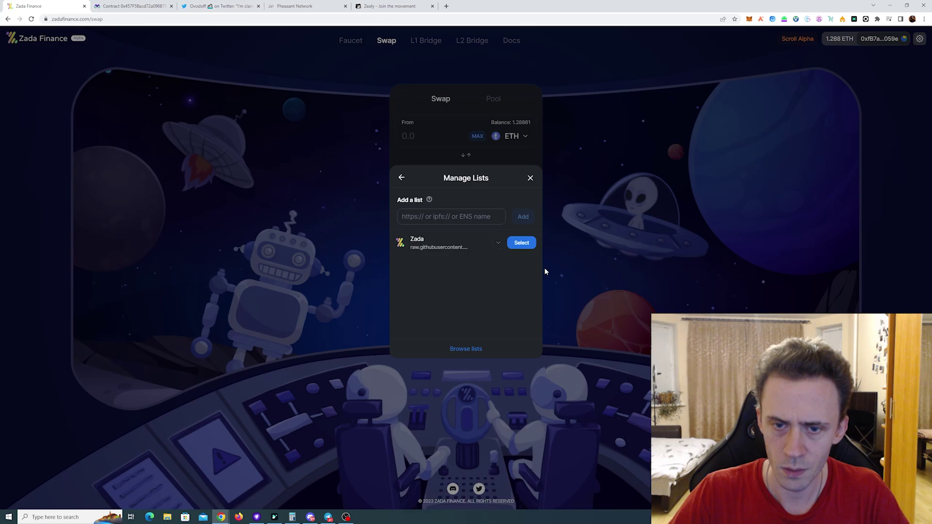
click(521, 243)
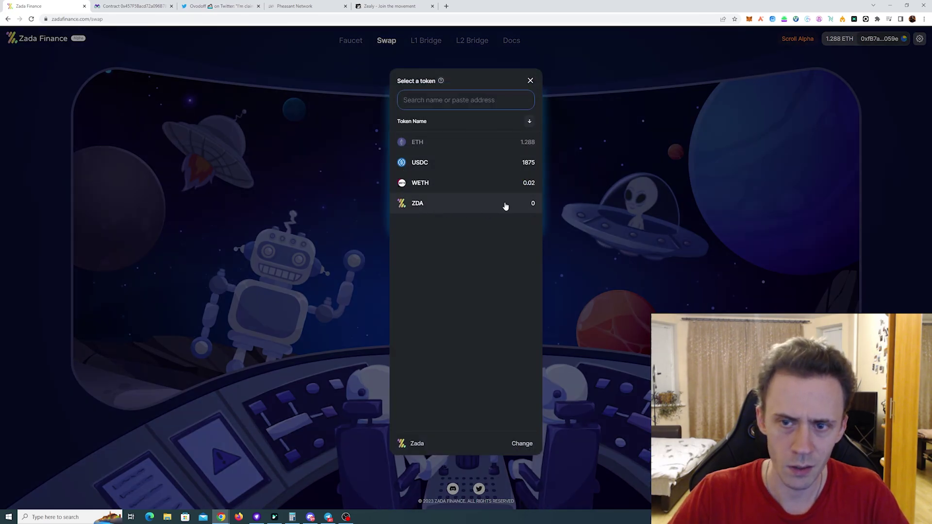
click(480, 162)
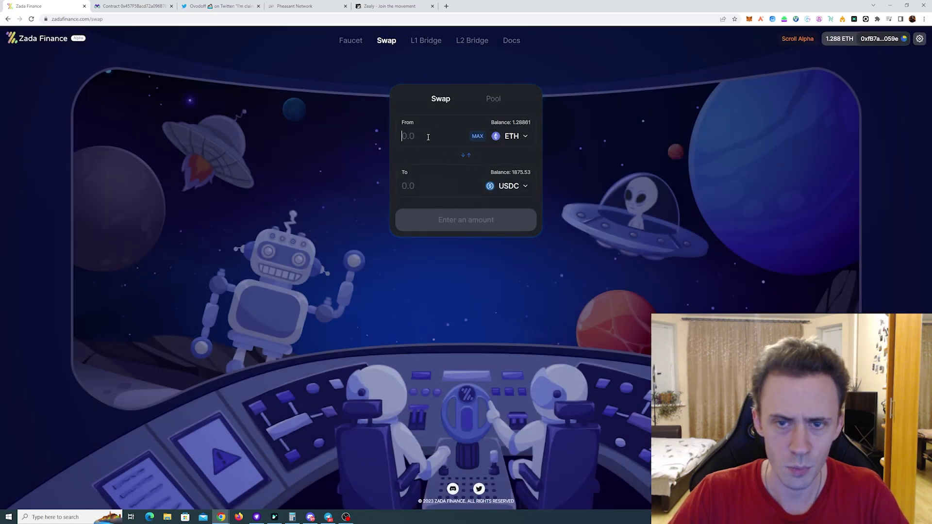
Swap 0.1 ETH for USDC, approve the transaction in MetaMask and dismiss the submission notice
text(0.1)
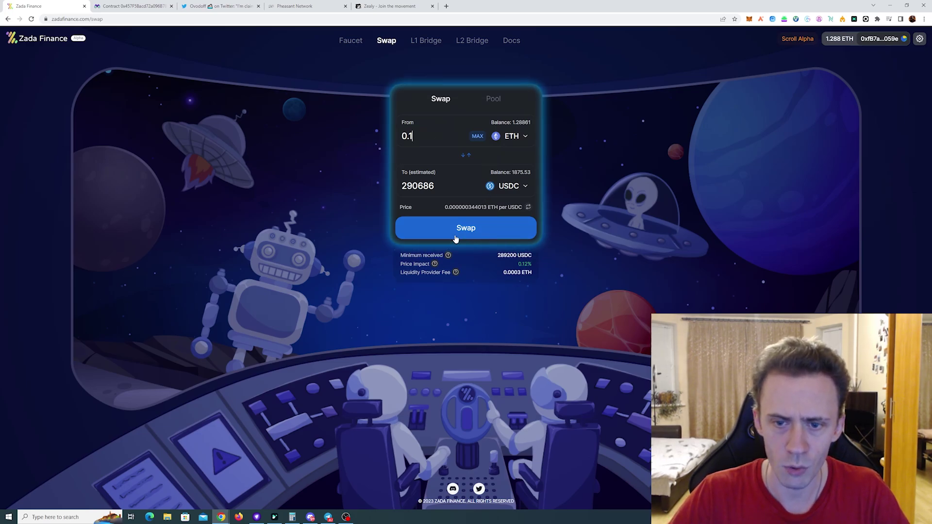
click(504, 228)
key(Return)
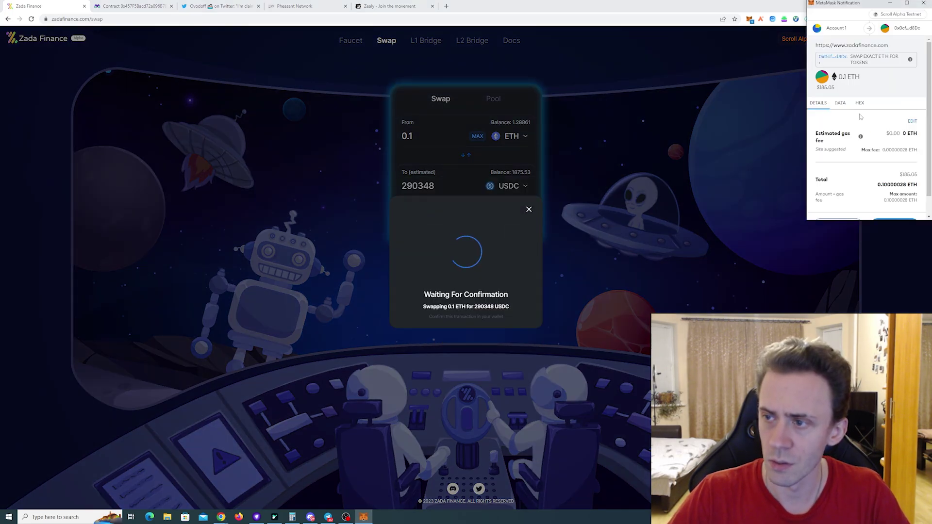
scroll(879, 128, down, 2)
click(894, 206)
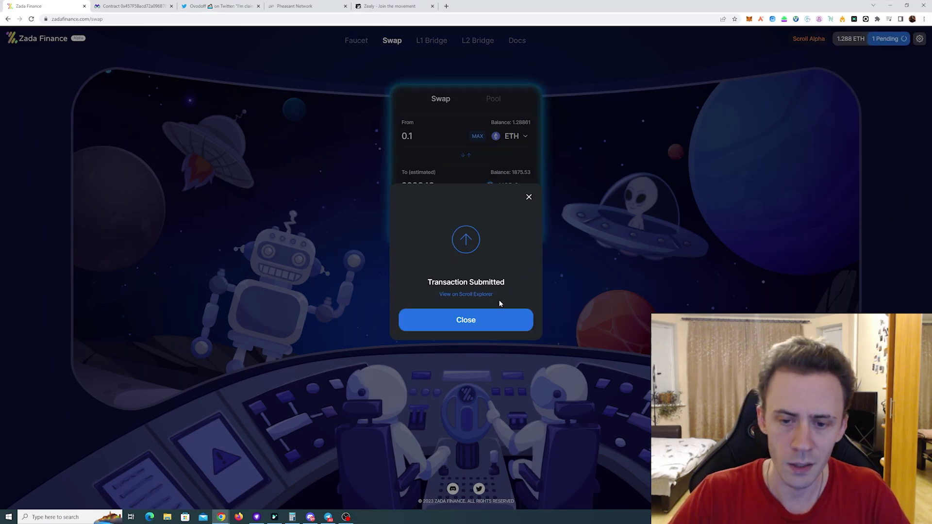
click(470, 320)
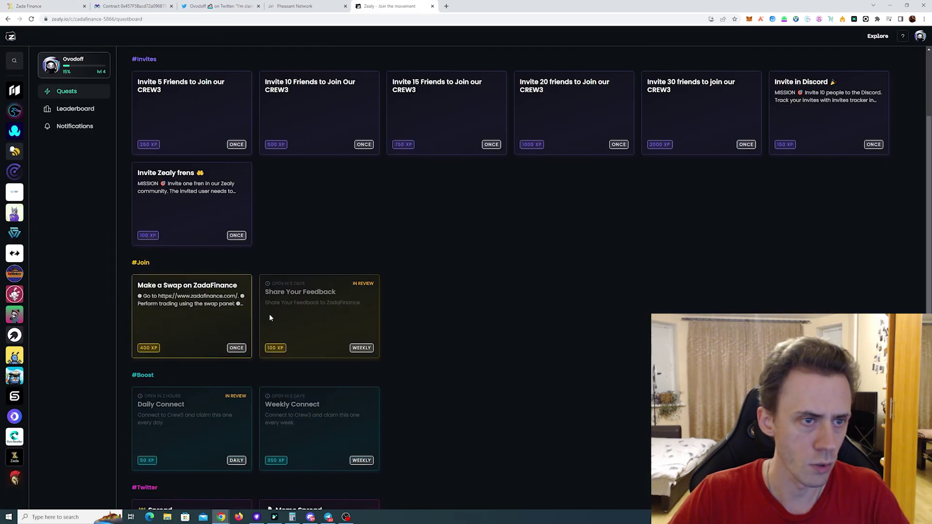
Open the "Make a Swap on ZadaFinance" quest on Zealy and read its submission instructions
scroll(413, 258, up, 3)
scroll(436, 316, down, 2)
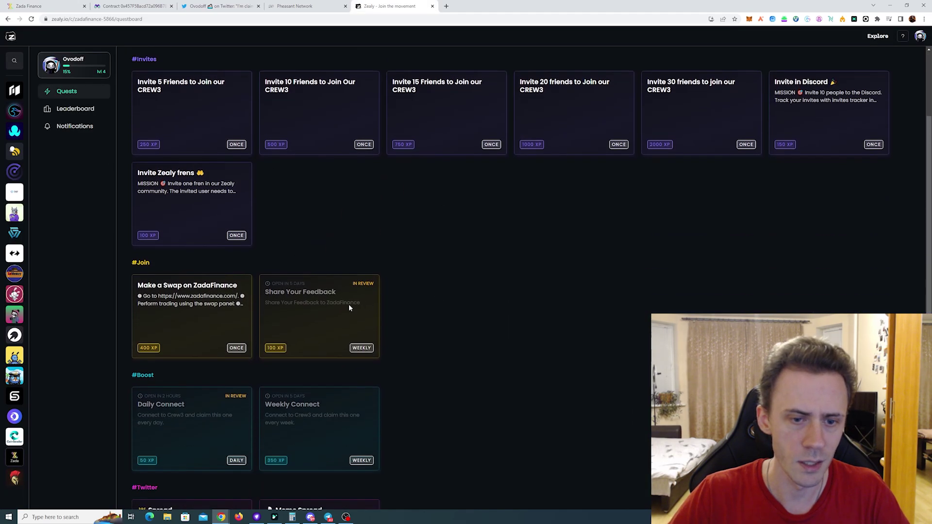
click(228, 310)
scroll(408, 185, down, 3)
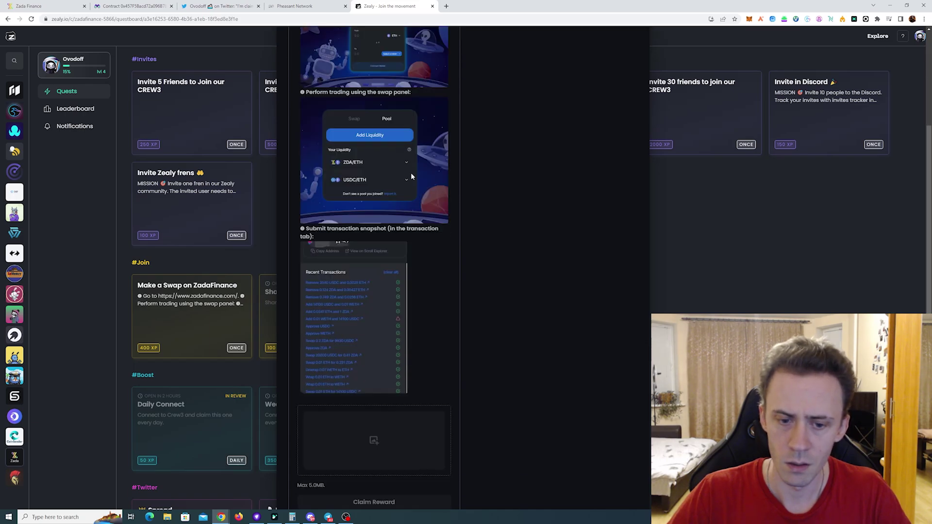
scroll(499, 241, up, 2)
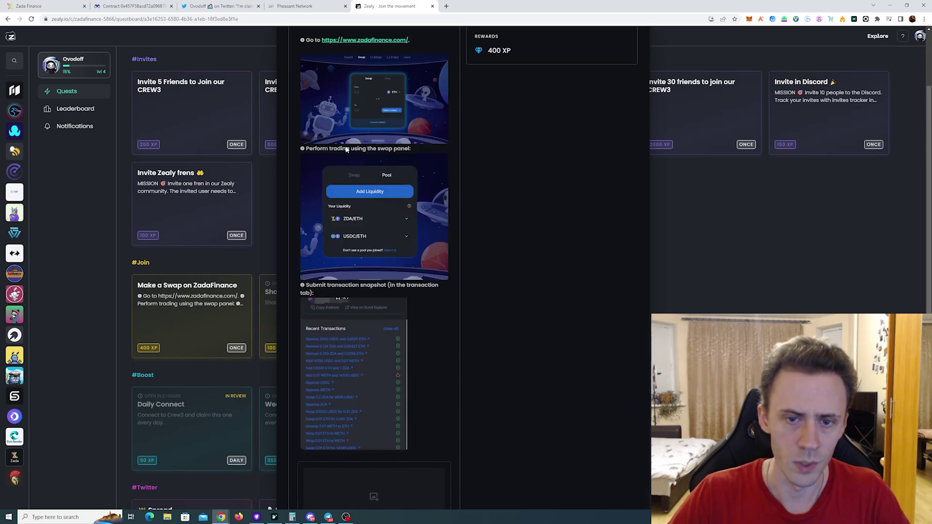
Open Zada Finance's Add Liquidity form, pair ETH with USDC and set the ETH amount to 0.1
scroll(485, 249, up, 1)
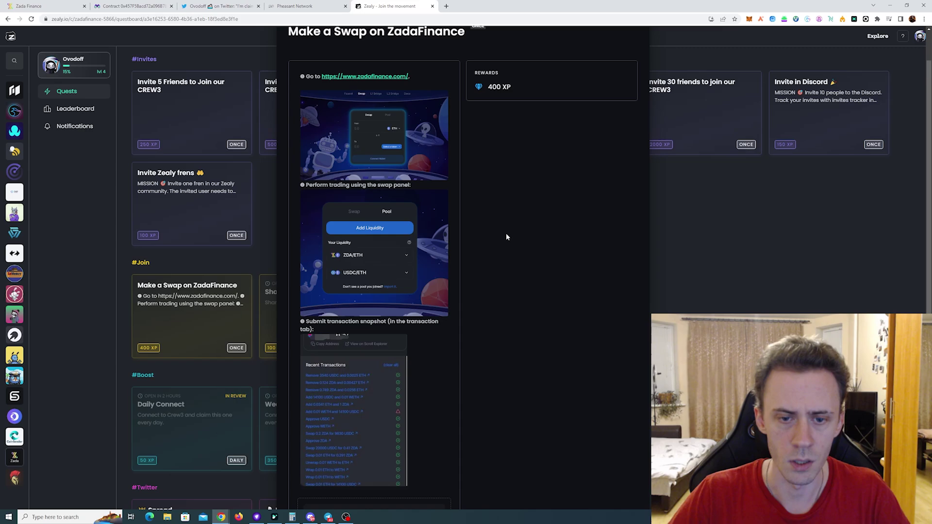
click(797, 245)
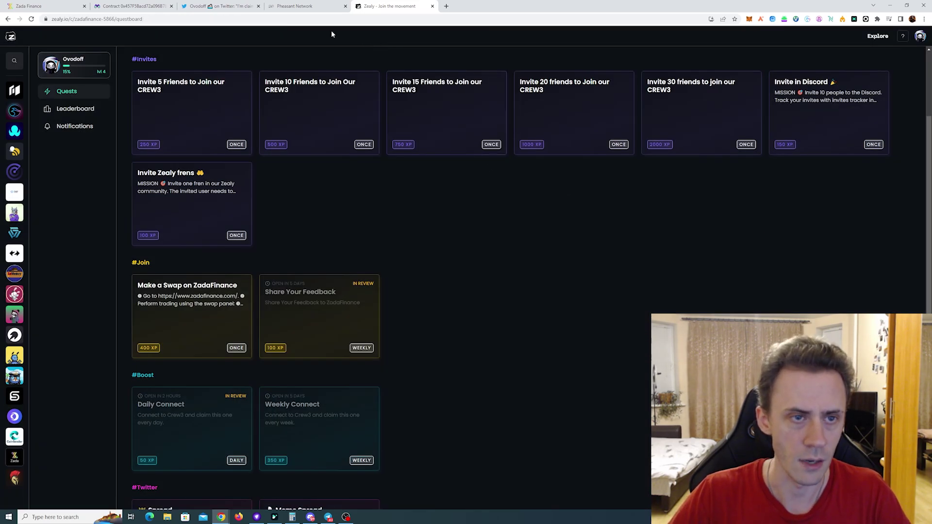
key(ctrl+1)
click(505, 101)
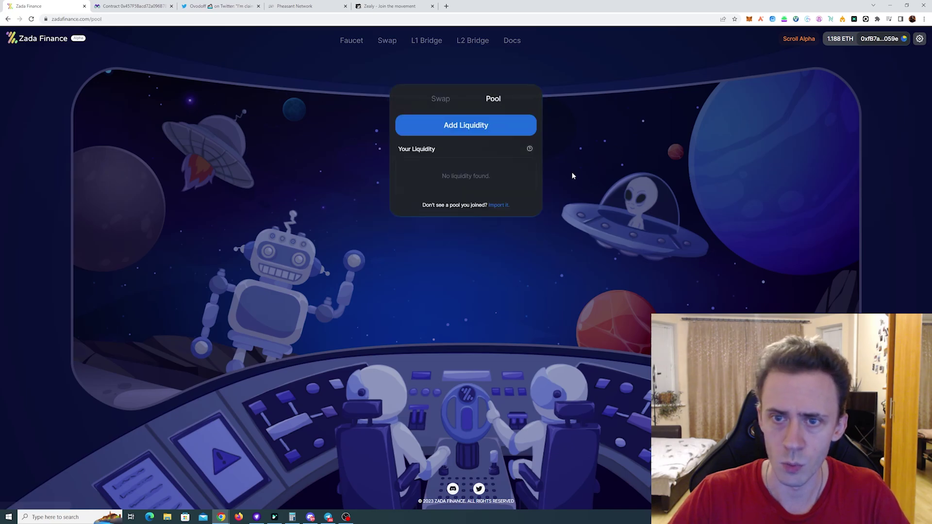
click(515, 130)
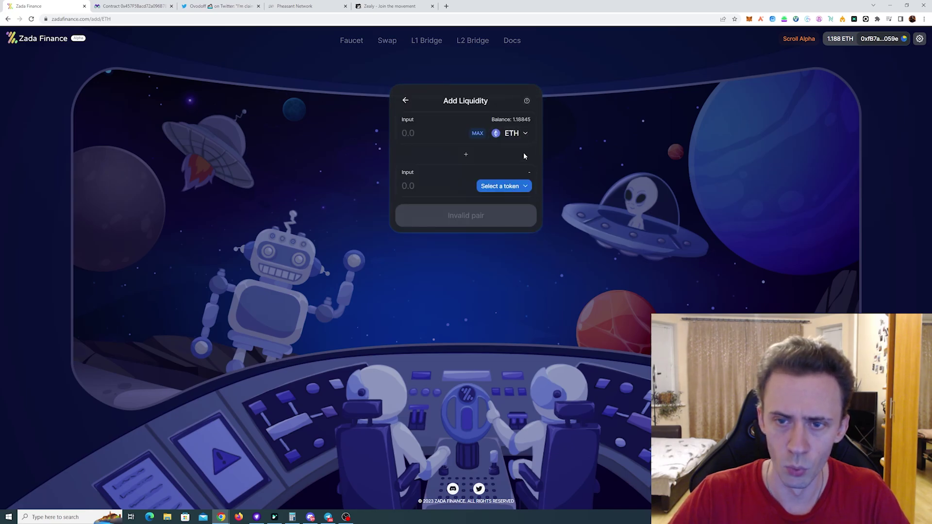
click(523, 186)
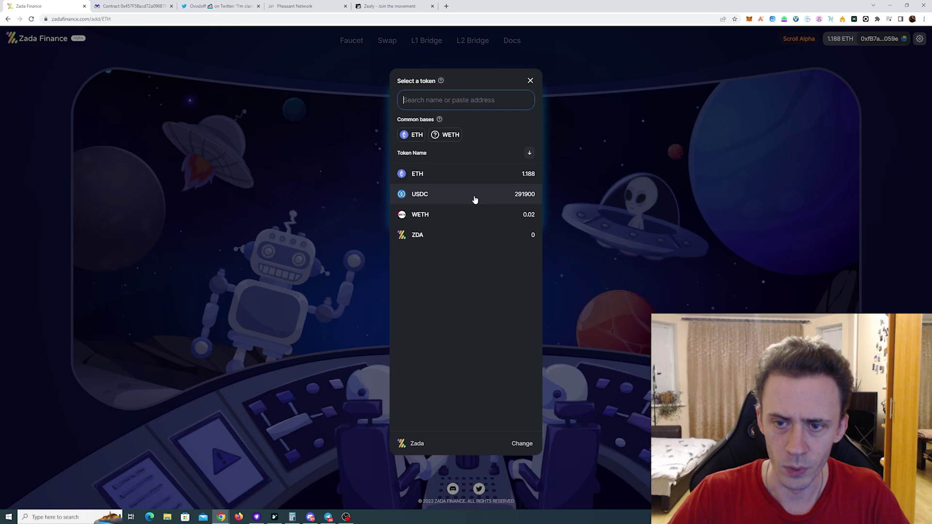
click(465, 194)
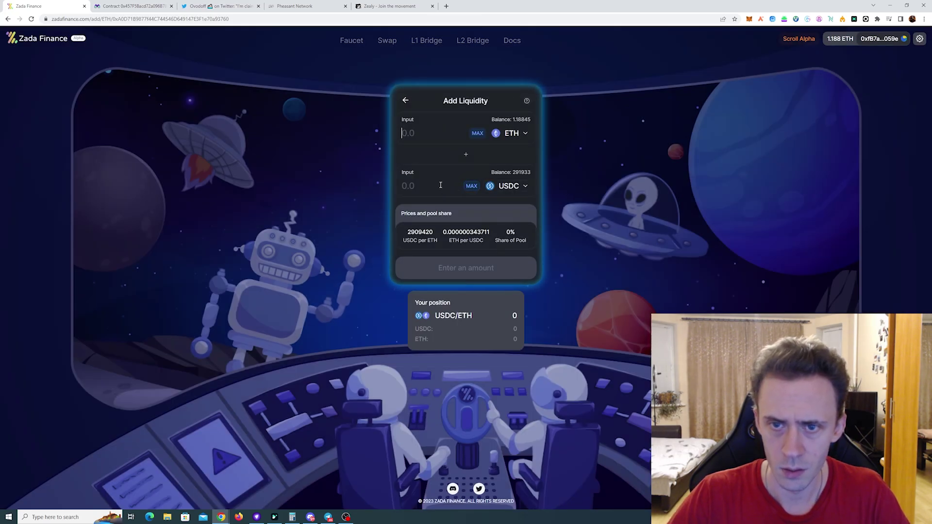
text(0.1)
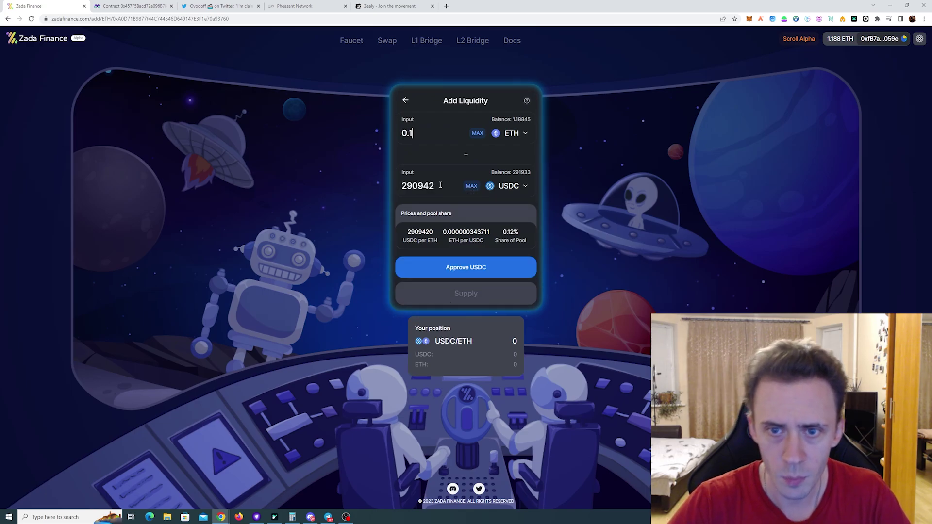
Approve USDC for the liquidity deposit in MetaMask, using the maximum balance as the spending cap
click(480, 268)
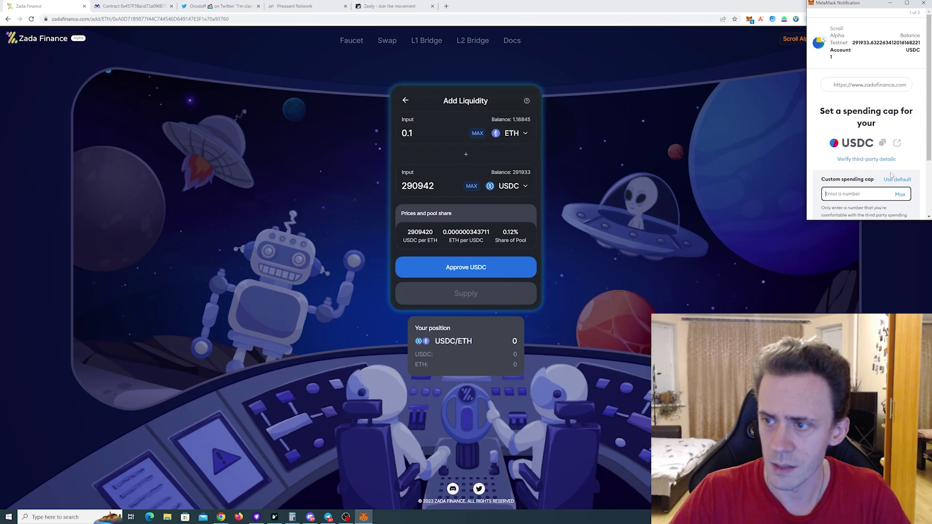
click(900, 194)
scroll(899, 195, down, 2)
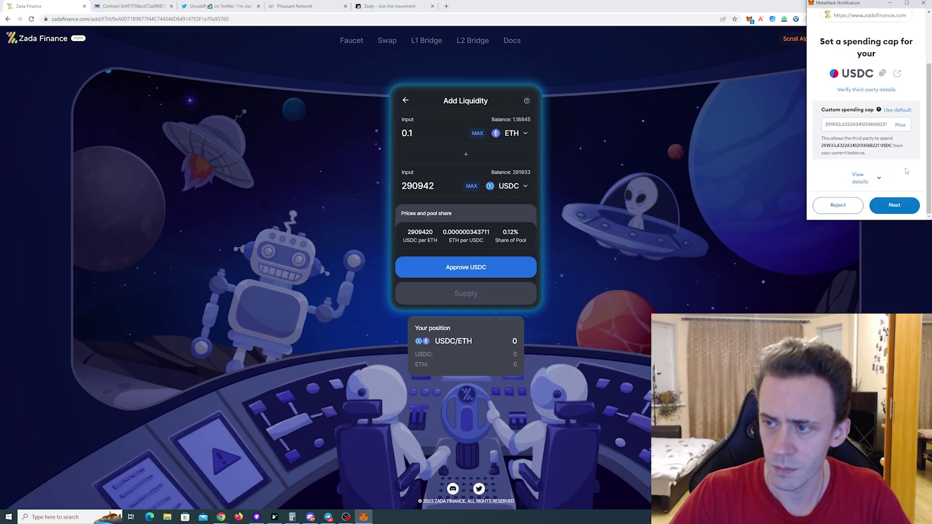
click(895, 205)
scroll(884, 169, down, 1)
click(892, 206)
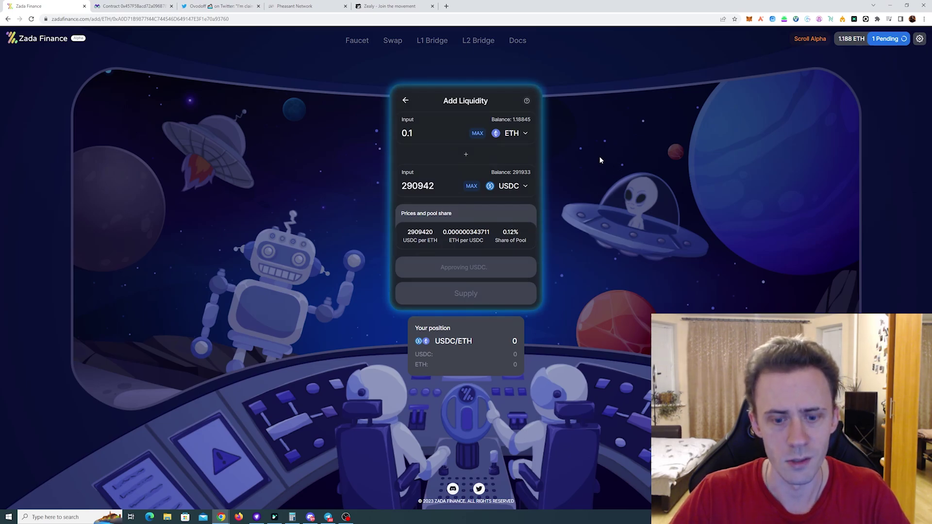
Check Zada Finance's Discord faucet channel for a reply to the posted claim
click(311, 518)
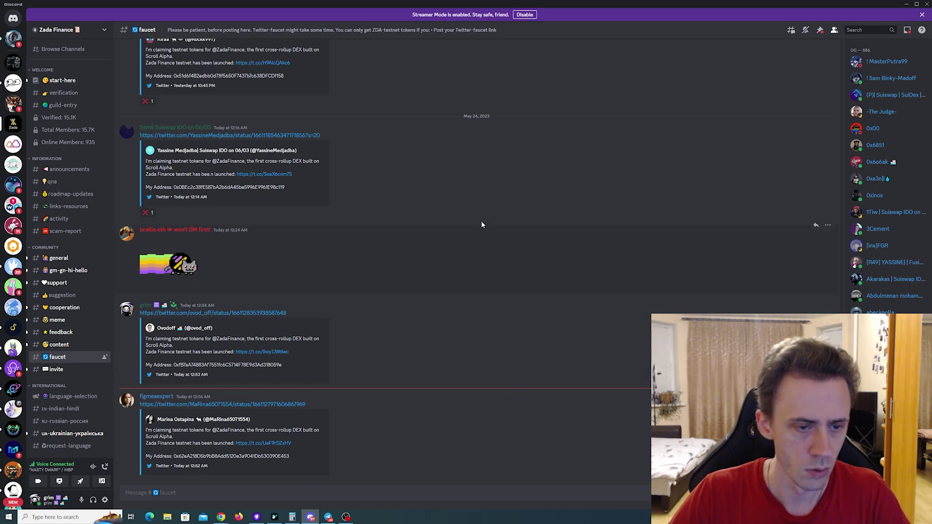
drag(589, 182, 620, 166)
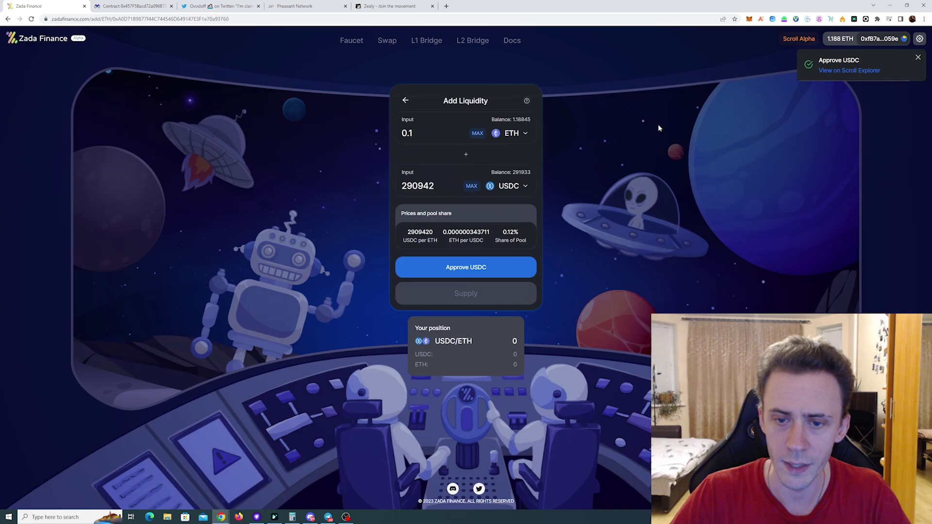
Supply 0.1 ETH and the matching USDC to the pool, confirm the transaction in MetaMask and dismiss the submission notice
click(470, 269)
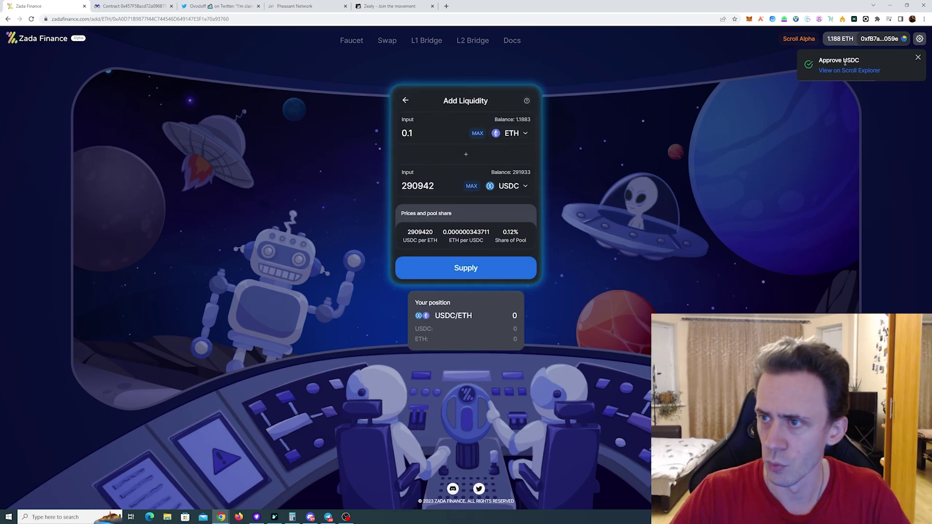
click(424, 276)
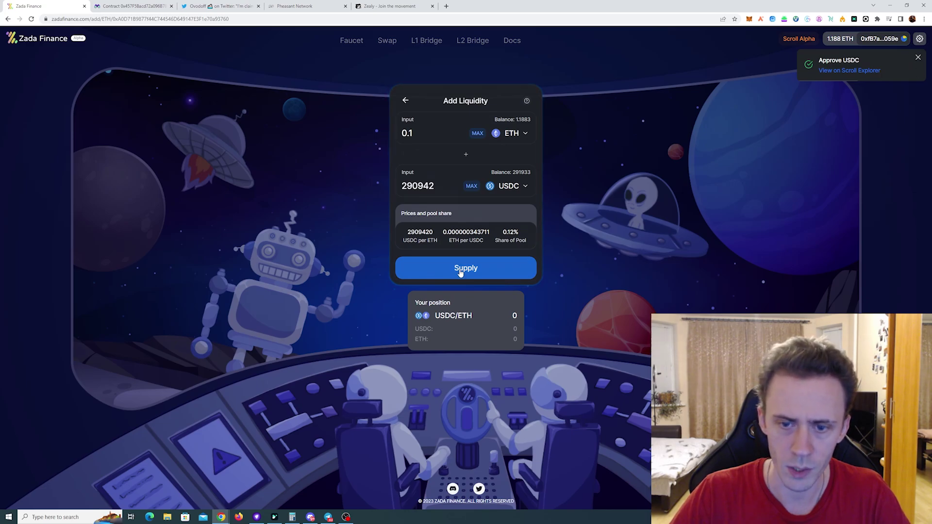
click(484, 341)
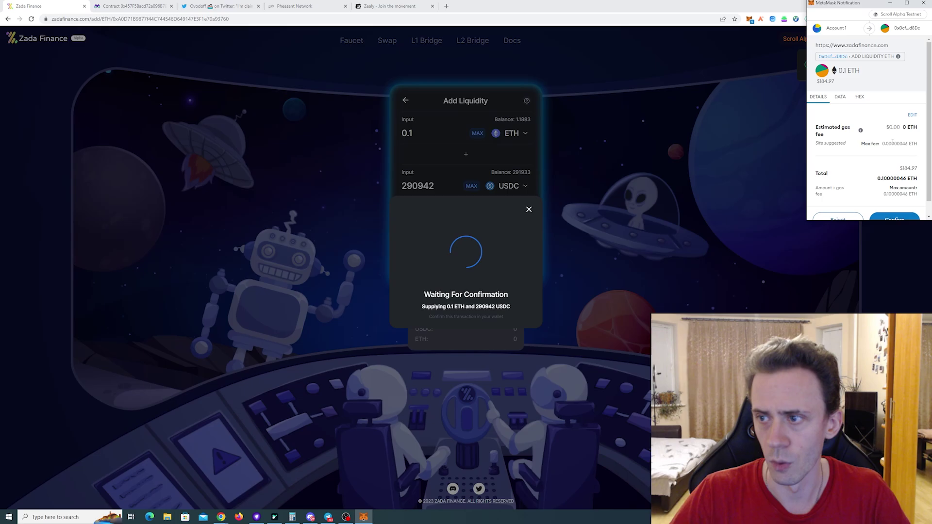
click(907, 207)
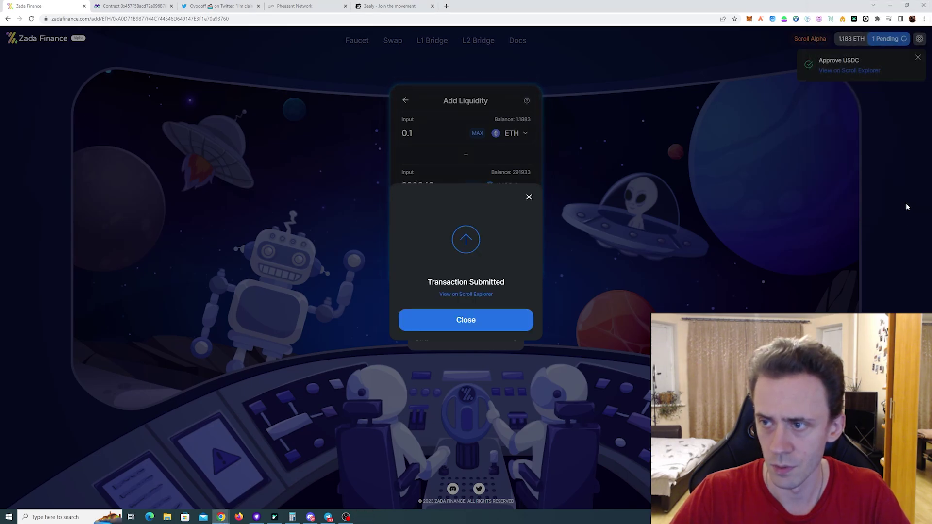
click(756, 78)
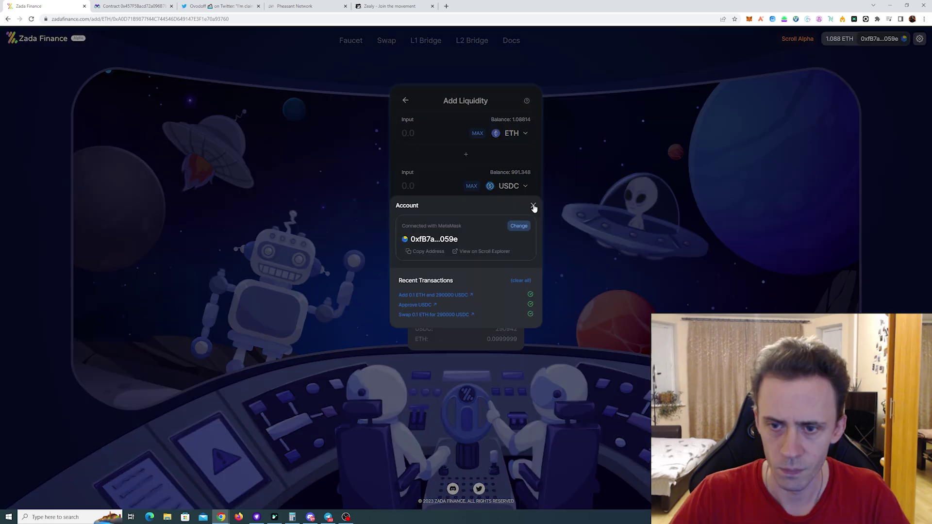
Review the recent transactions in the connected account's details and return to the ZadaFinance quest board on Zealy
click(533, 205)
click(879, 38)
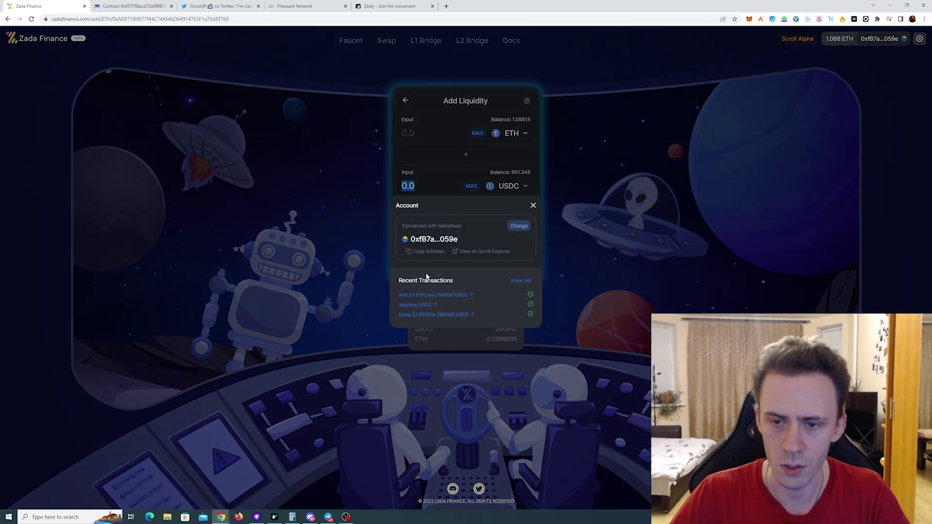
click(654, 124)
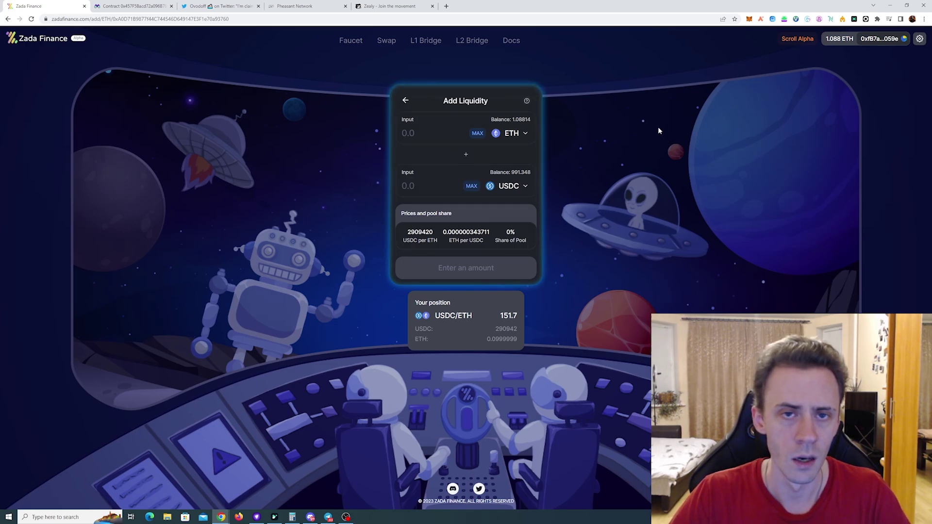
key(ctrl+shift+Tab)
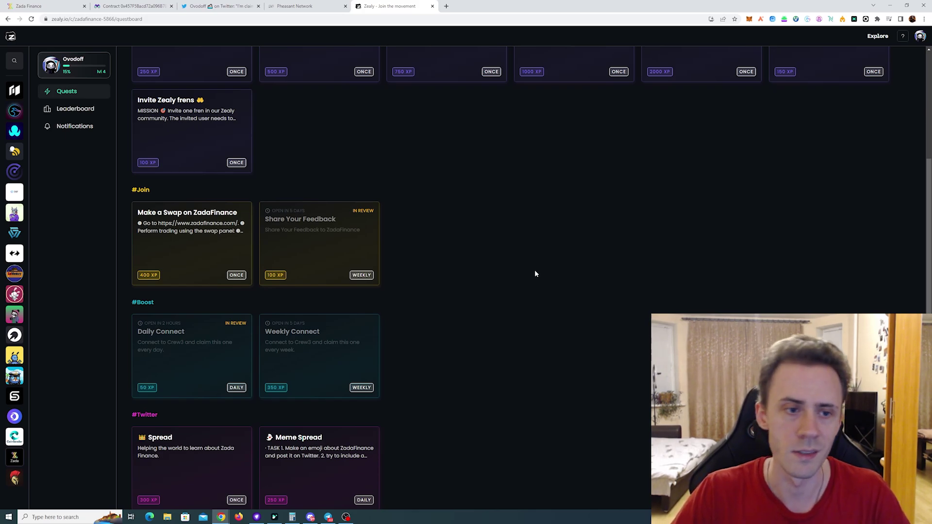
scroll(536, 274, up, 4)
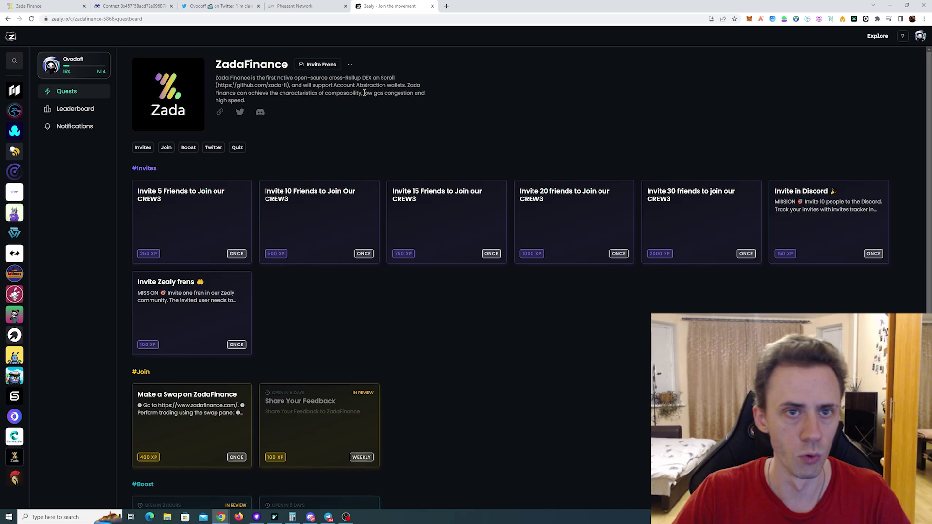
Switch the Pheasant Network bridge to mainnet and back to testnet, approving the network changes in MetaMask
click(306, 6)
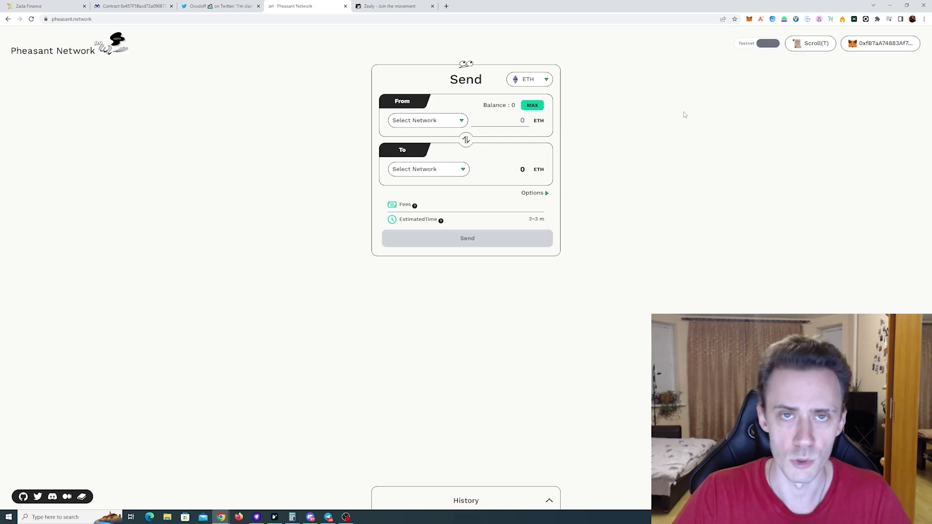
click(767, 44)
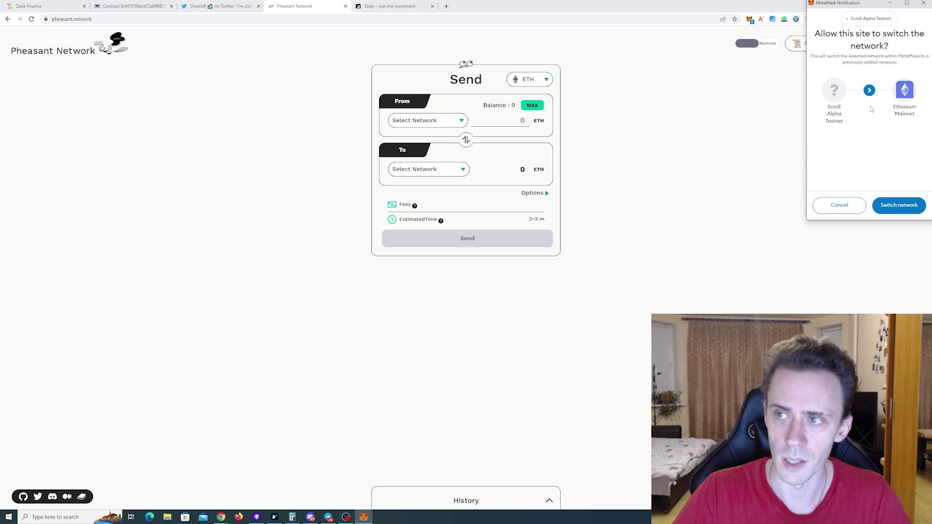
click(900, 206)
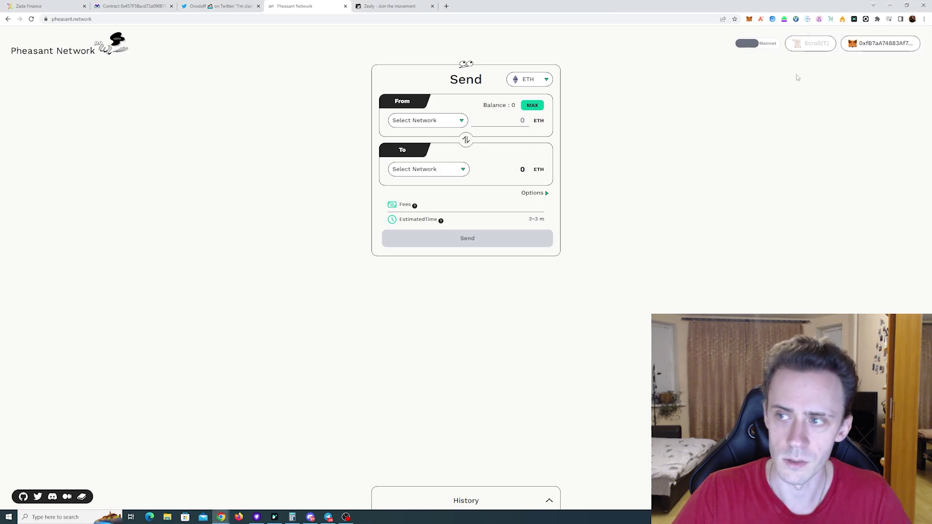
click(750, 44)
click(903, 208)
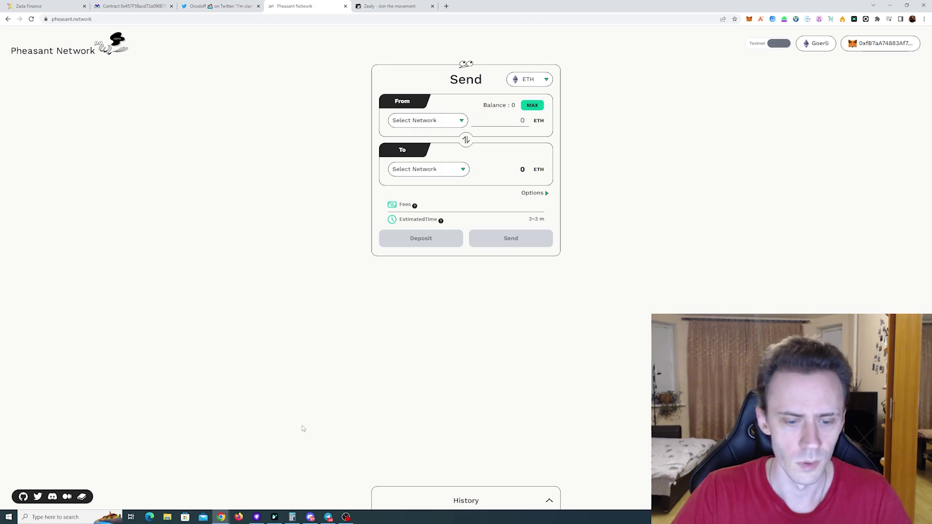
Open the zealy channel on Pheasant Network's Discord server and follow an announced quest link to its Zealy quest board
click(310, 517)
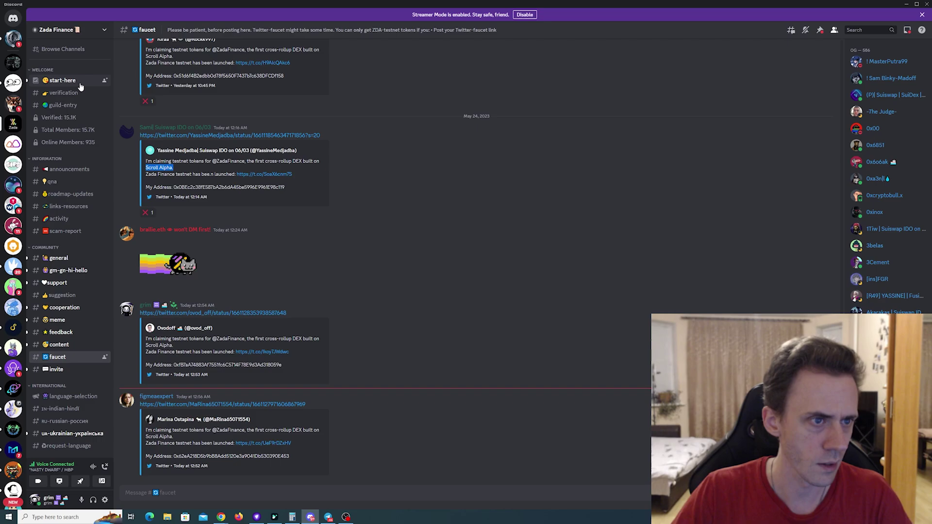
click(13, 82)
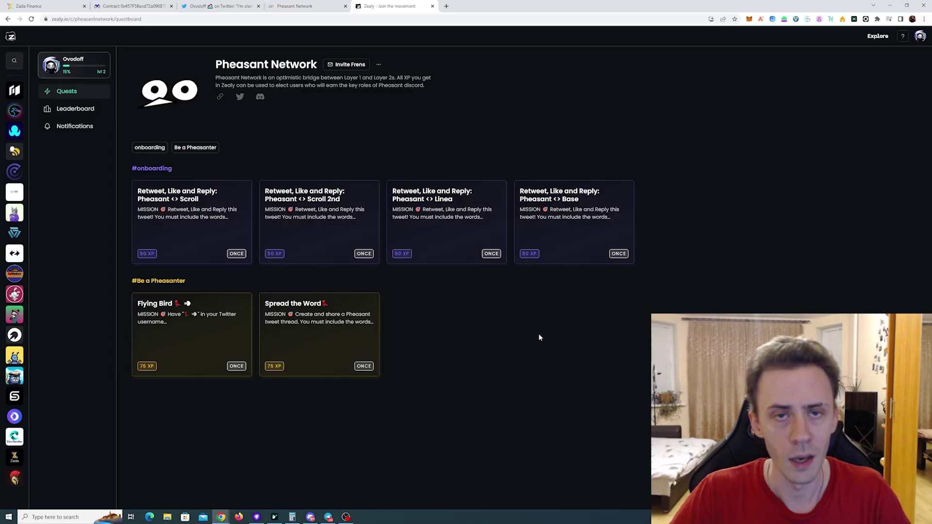
click(906, 4)
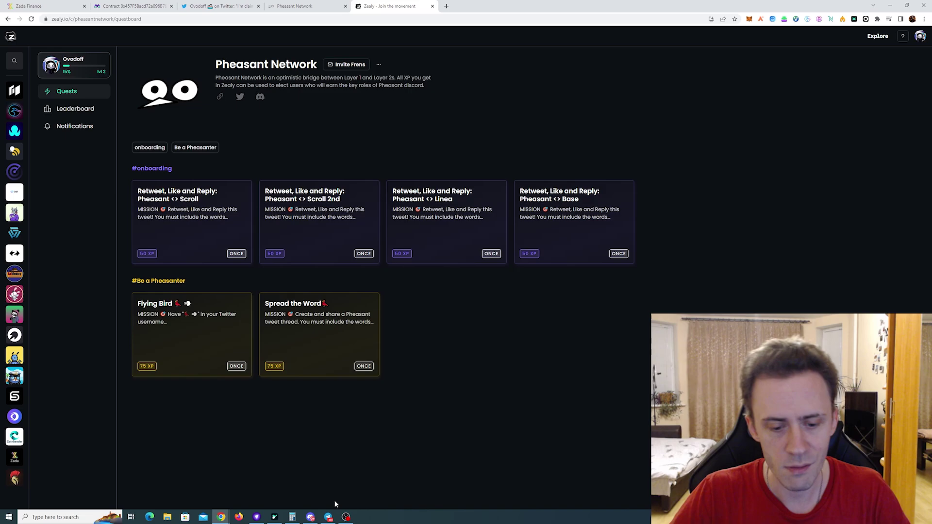
click(310, 517)
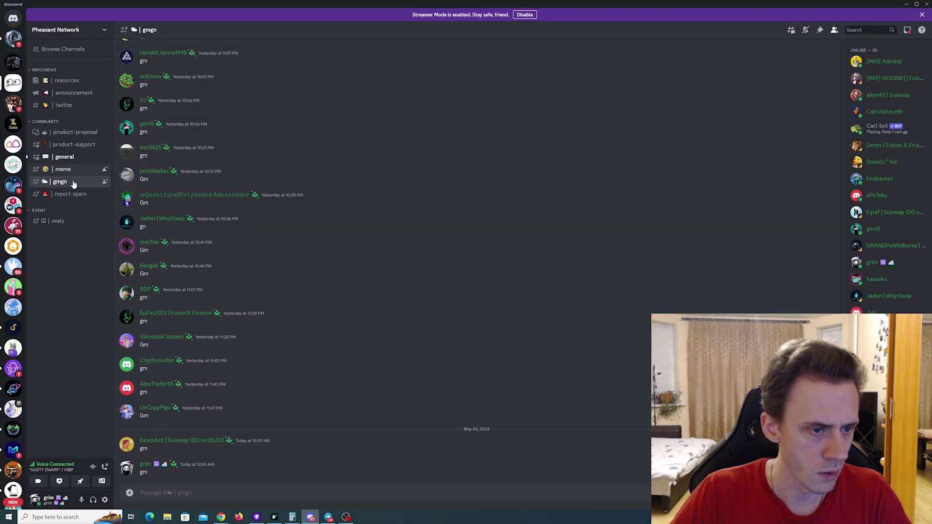
click(70, 224)
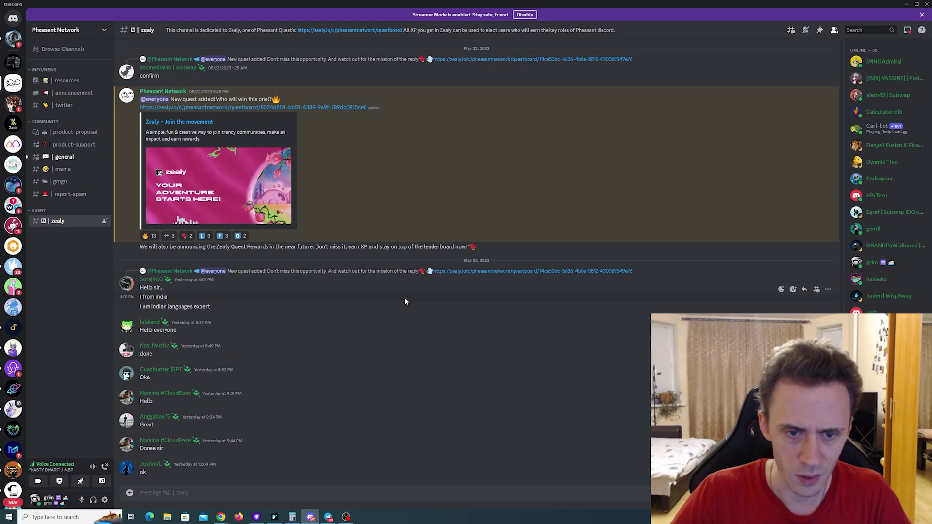
scroll(403, 297, up, 3)
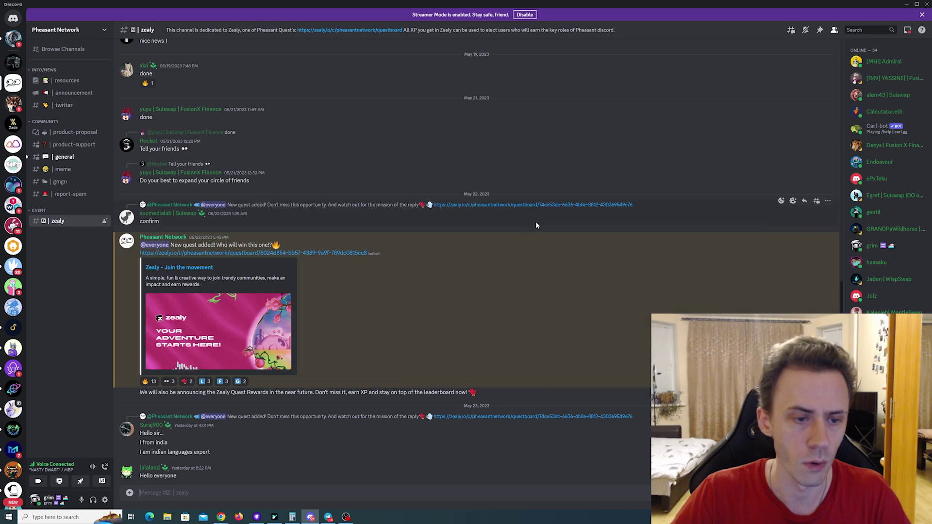
click(551, 205)
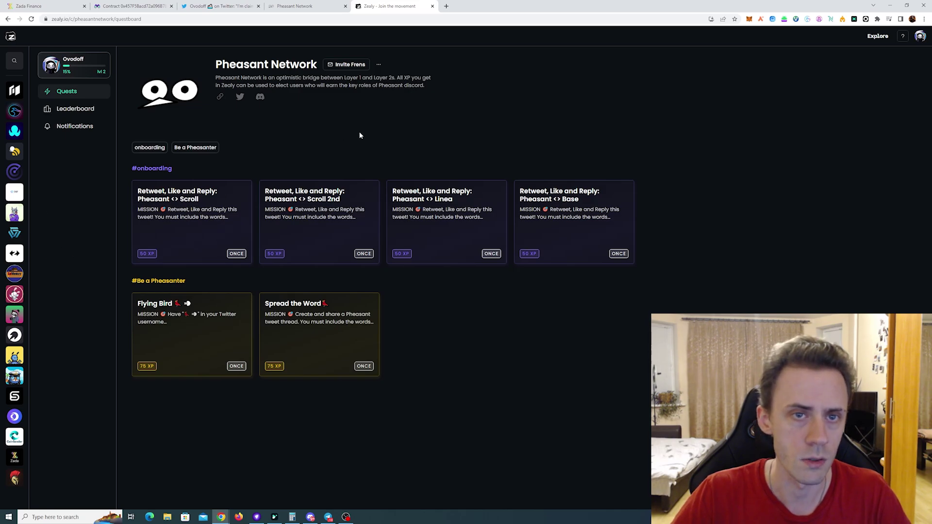
Return to the Pheasant Network bridge and choose Ethereum as the source network
click(312, 6)
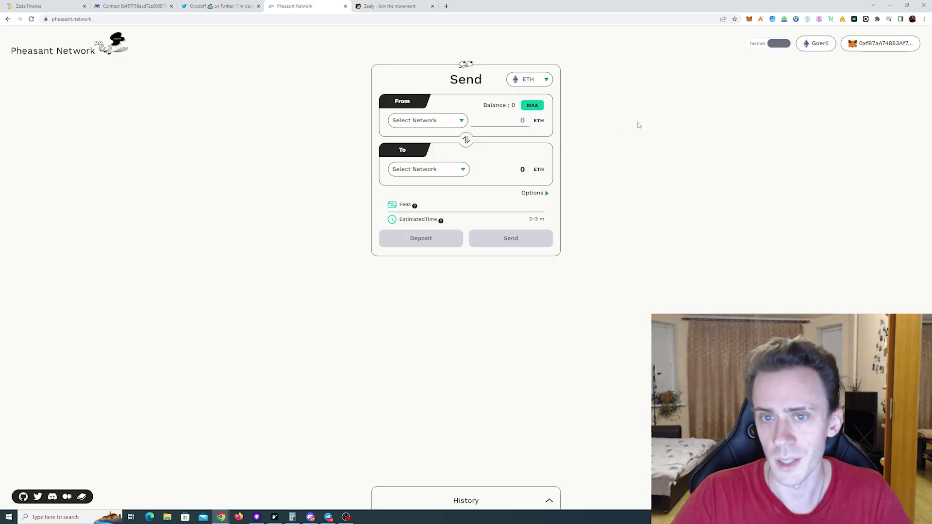
click(459, 120)
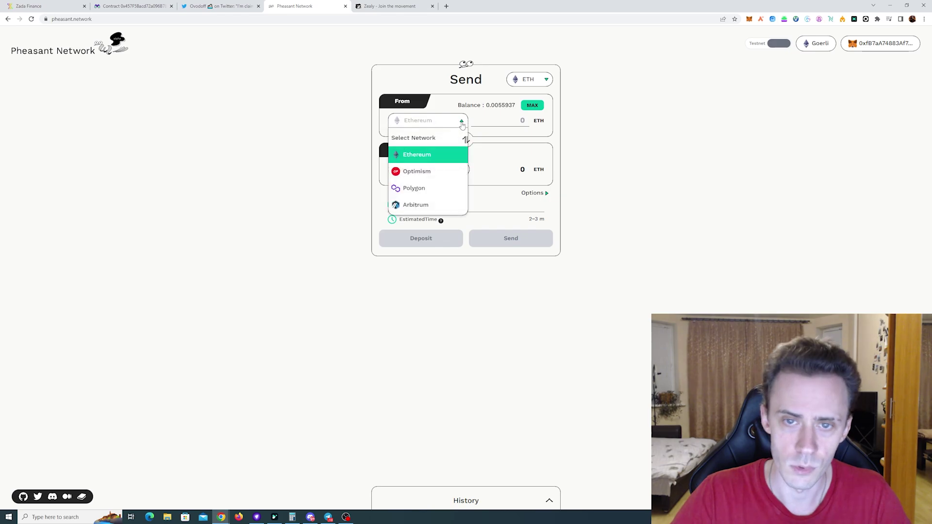
click(430, 154)
Switch the bridge to mainnet and back to testnet, checking the source network and token choices
click(778, 44)
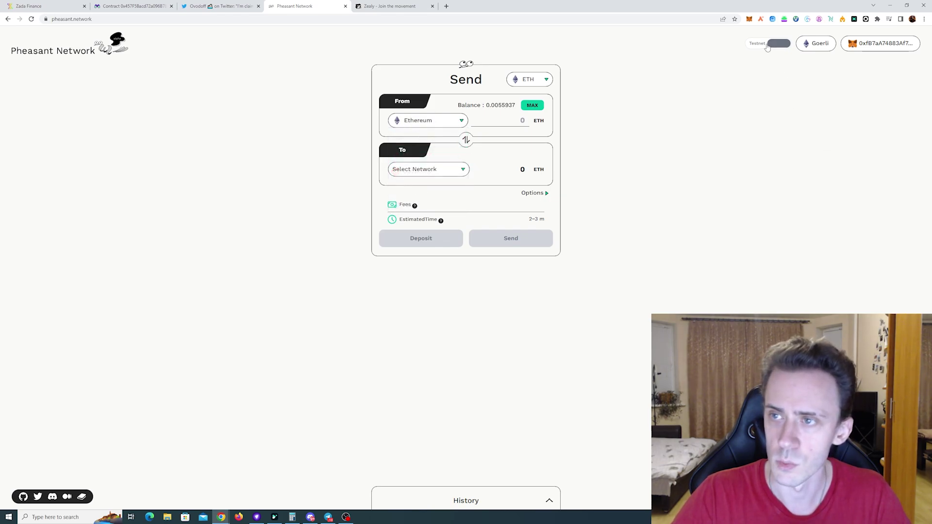
click(816, 44)
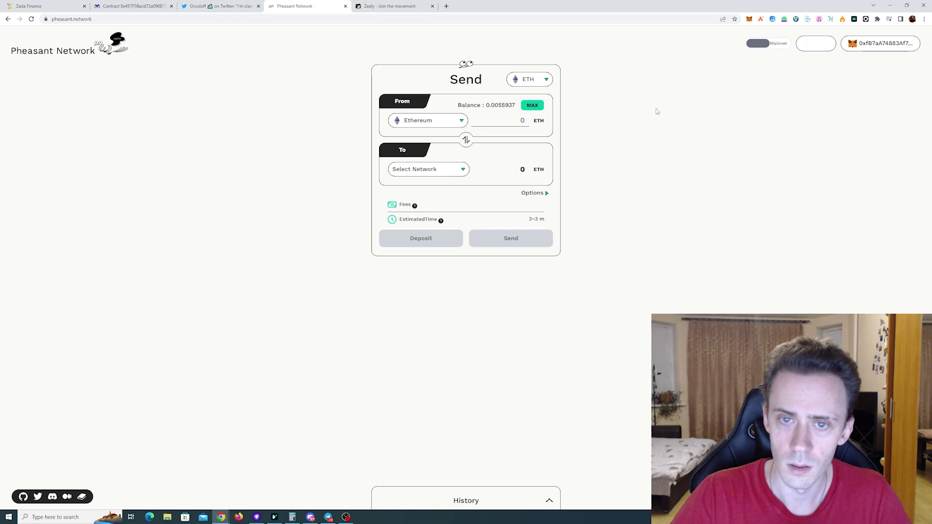
click(462, 121)
click(450, 161)
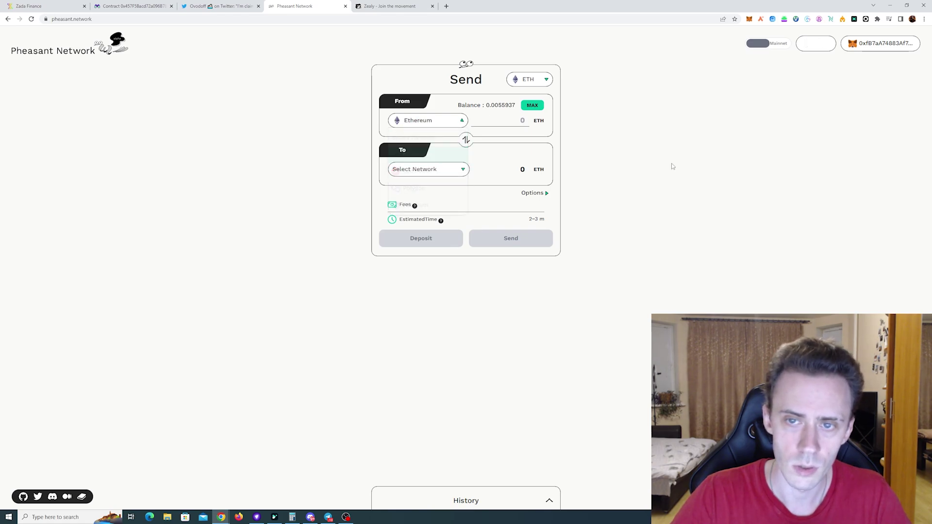
click(778, 44)
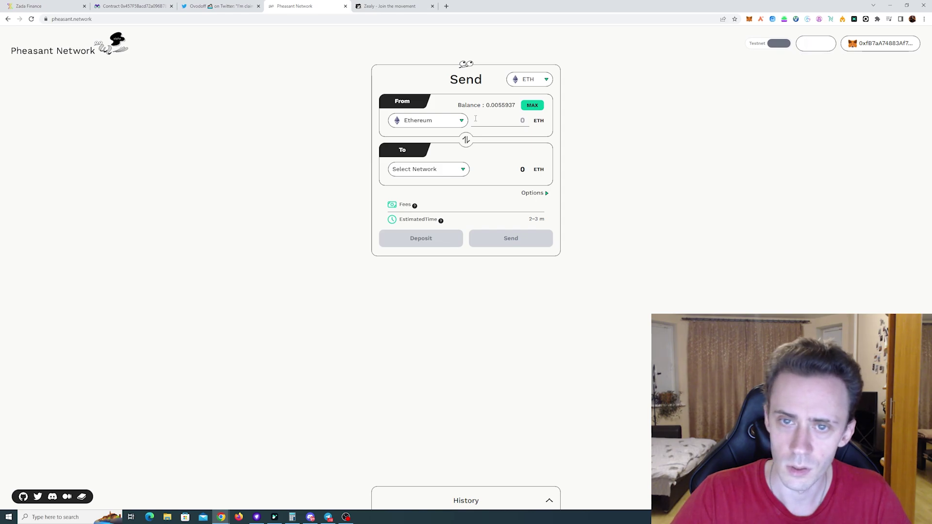
click(439, 120)
click(528, 156)
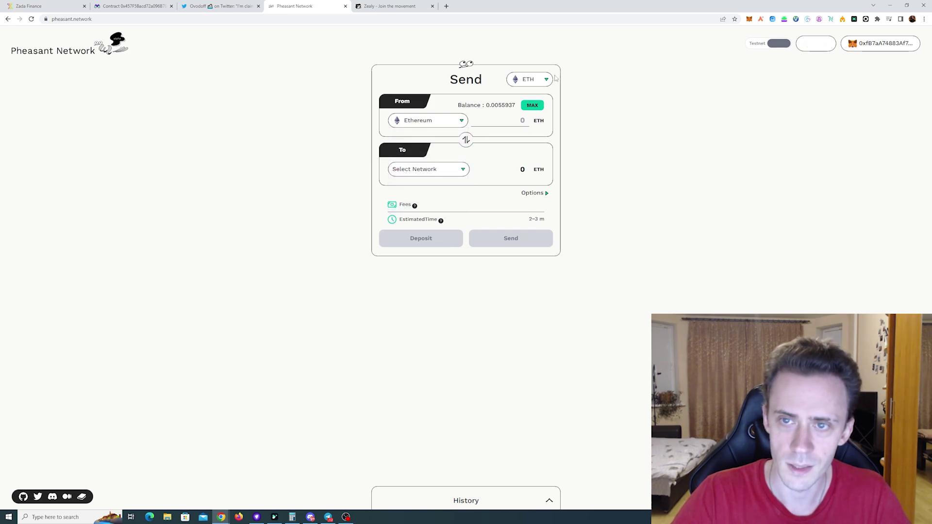
click(530, 79)
click(656, 103)
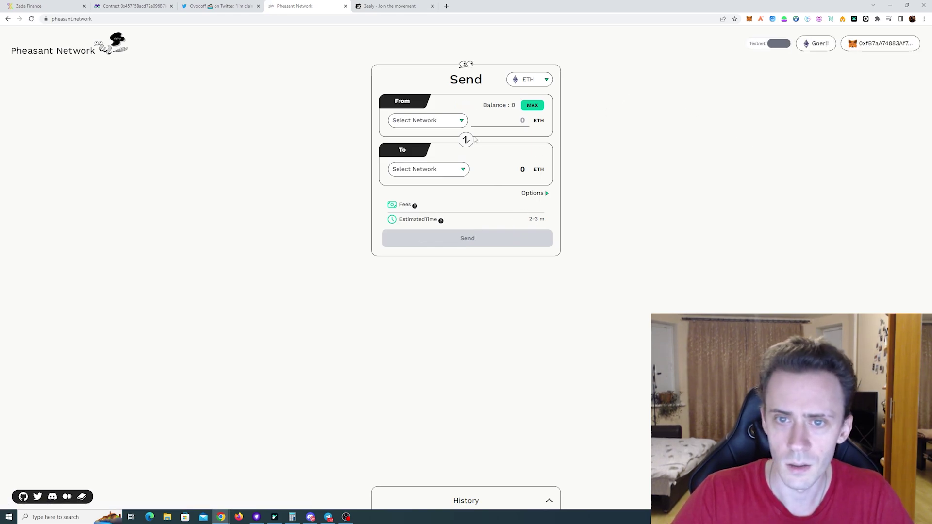
Review the testnet networks offered as source and destination, with Goerli chosen as the source
click(452, 120)
scroll(456, 159, down, 2)
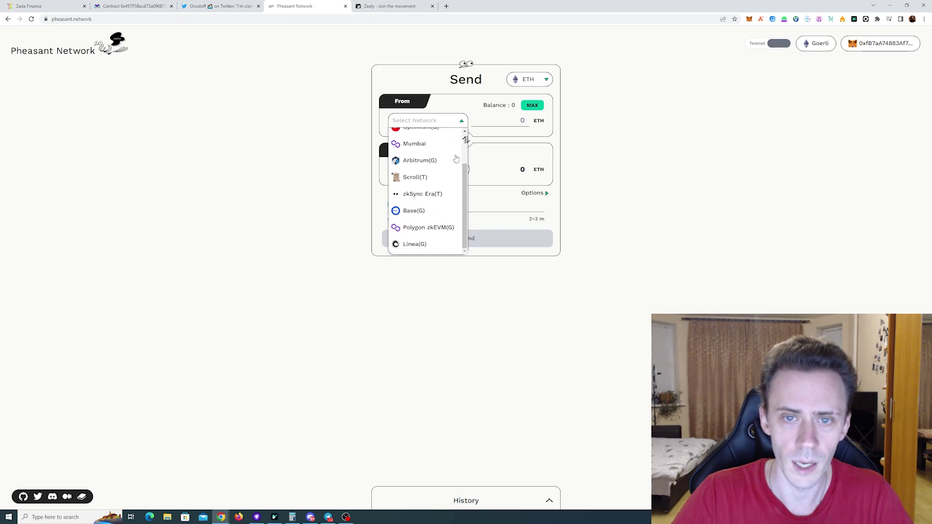
scroll(456, 159, up, 2)
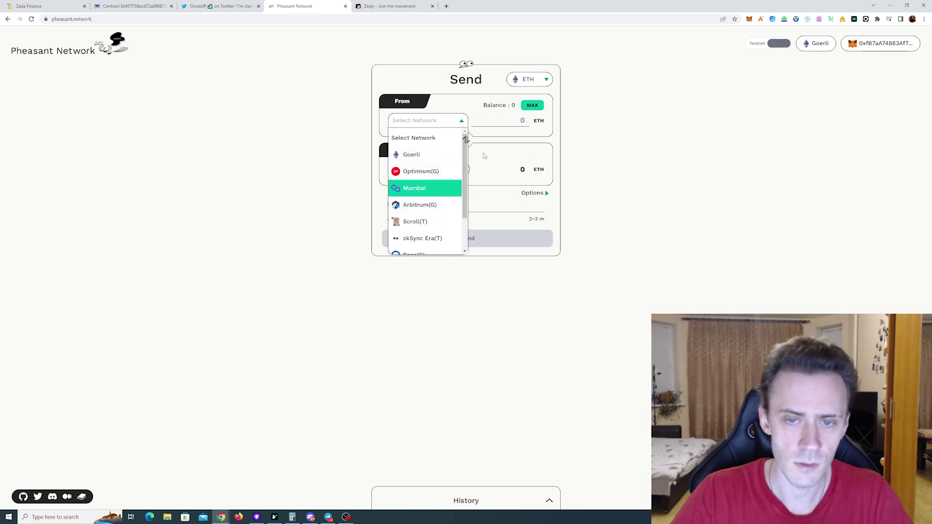
click(437, 162)
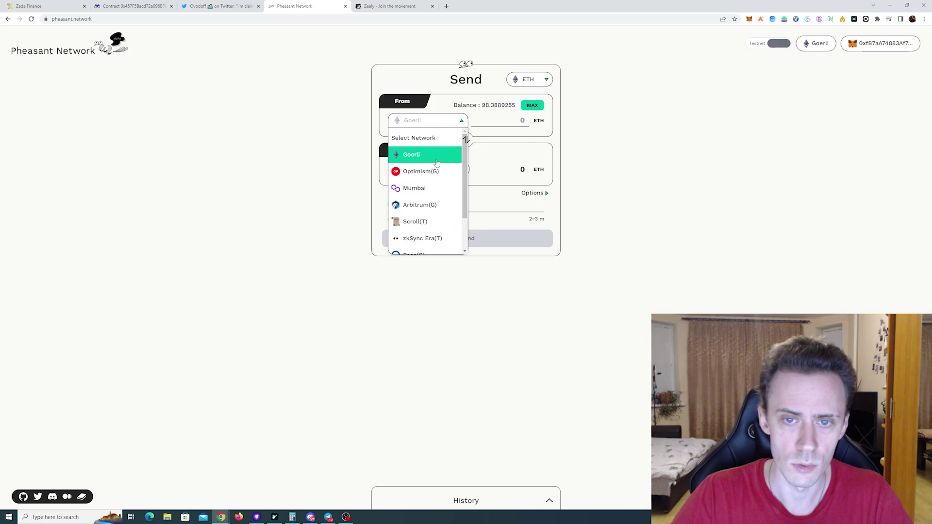
scroll(427, 185, down, 1)
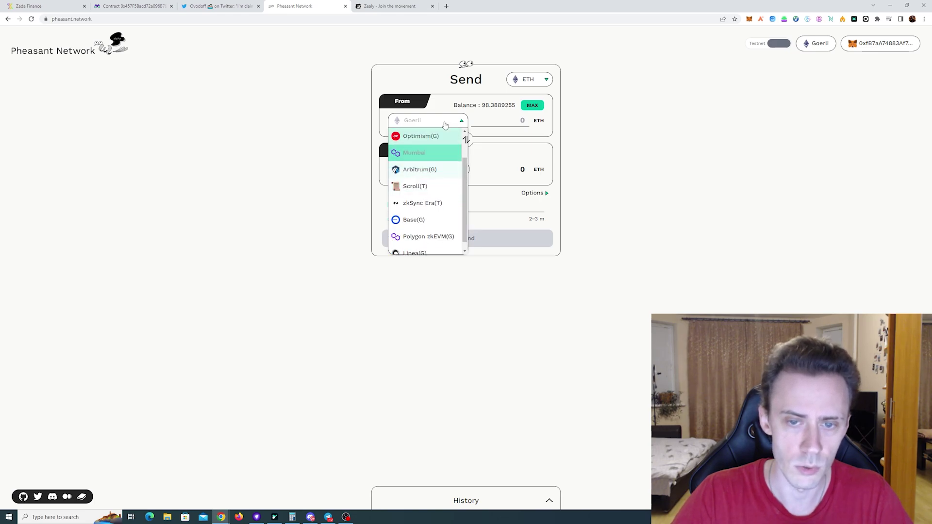
click(437, 169)
scroll(436, 208, down, 1)
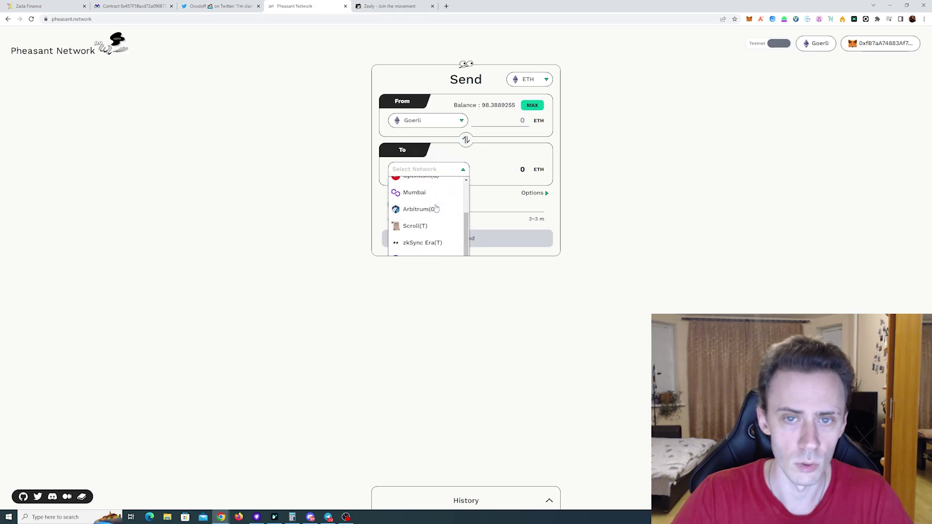
scroll(437, 185, down, 1)
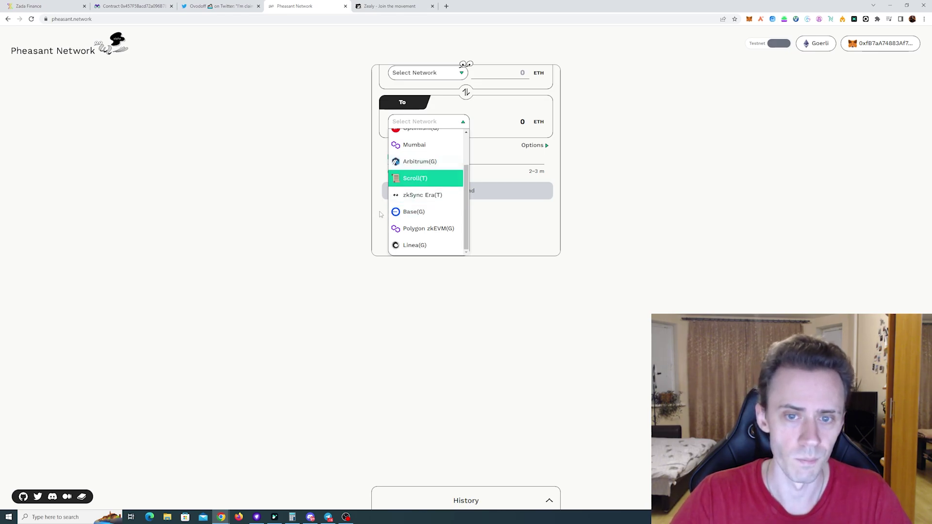
Set the bridge route from Goerli to Scroll(T)
click(427, 72)
click(432, 154)
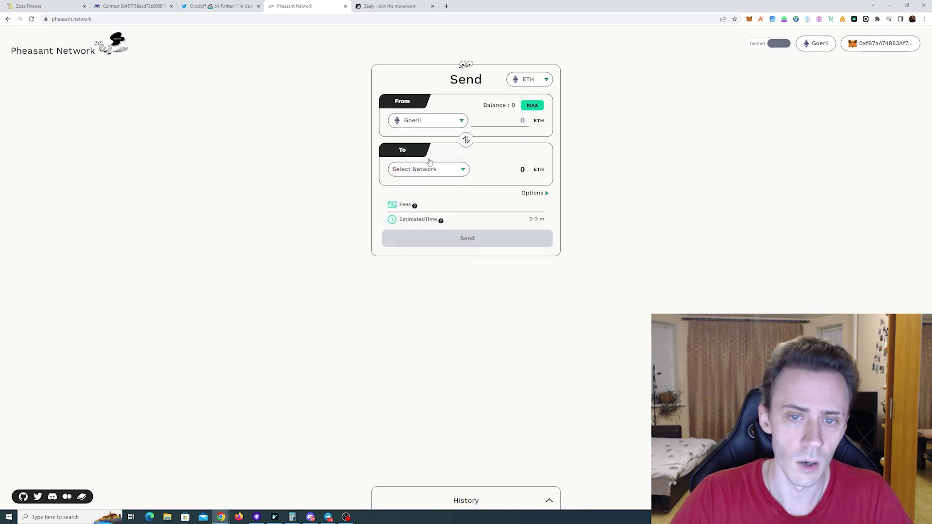
click(429, 168)
scroll(429, 218, down, 2)
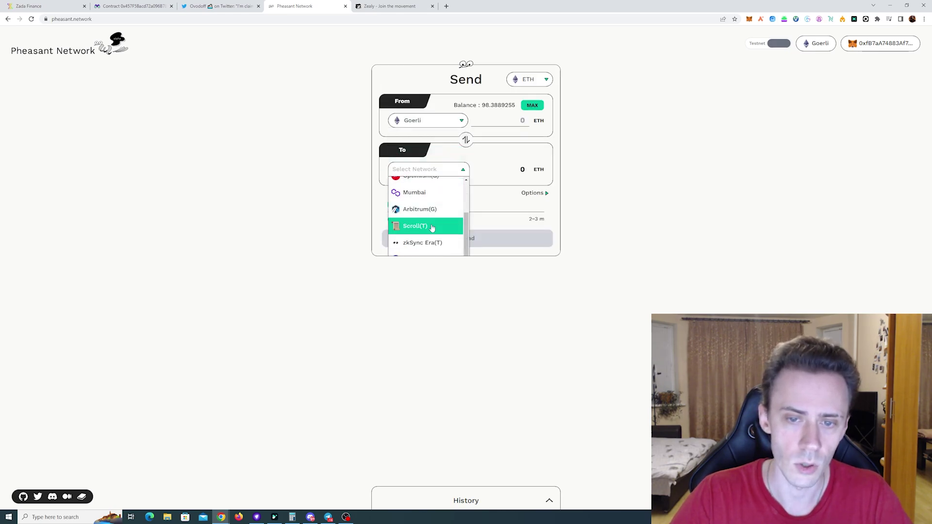
click(432, 228)
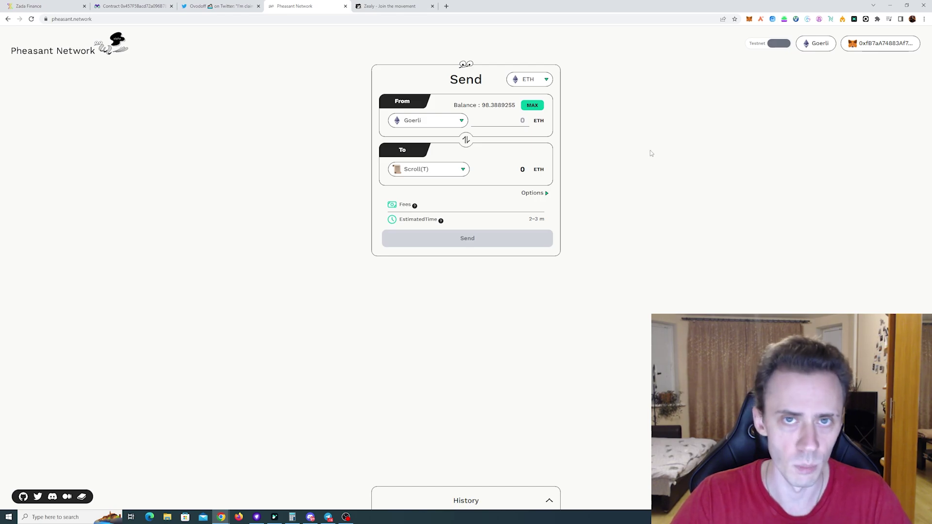
Set the transfer amount to 0.1 ETH and submit the send from Goerli to Scroll(T)
click(506, 118)
text(1)
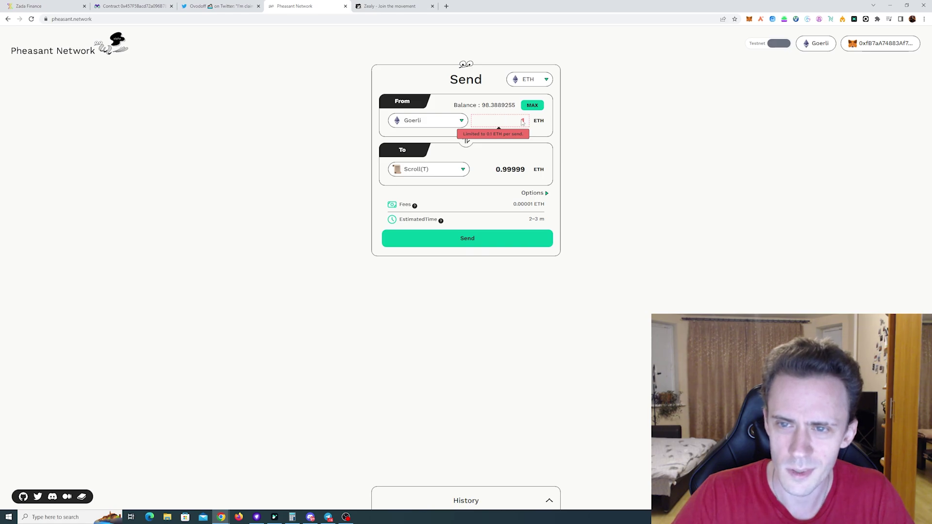
text(0.1)
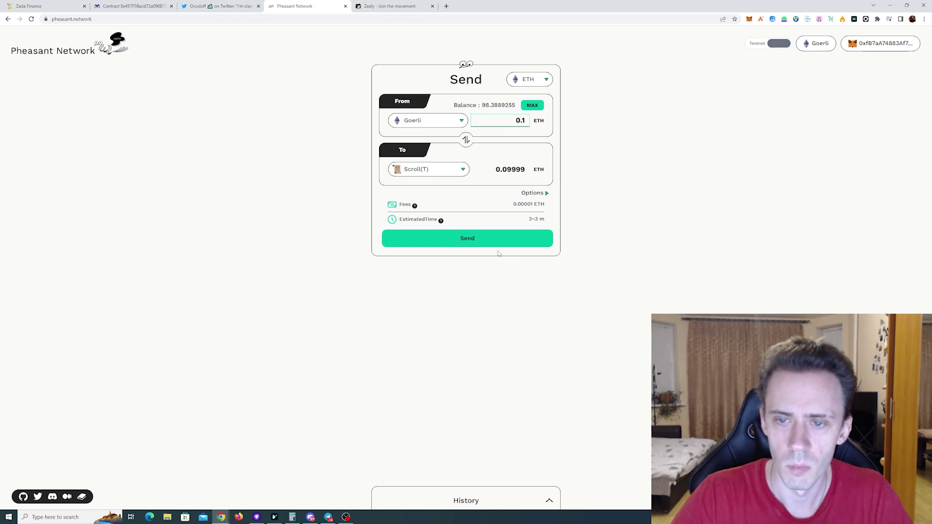
click(479, 241)
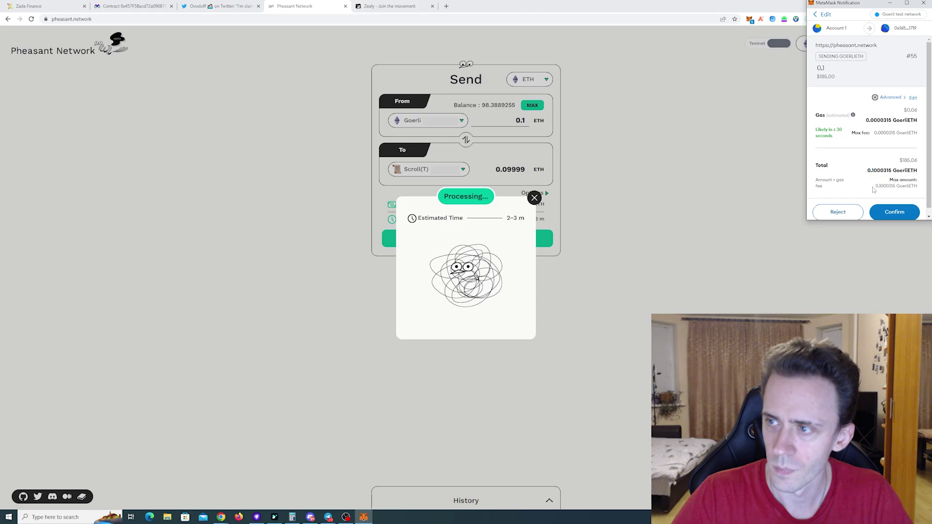
Set the gas fee option to Market in MetaMask and confirm the bridge transaction
click(890, 97)
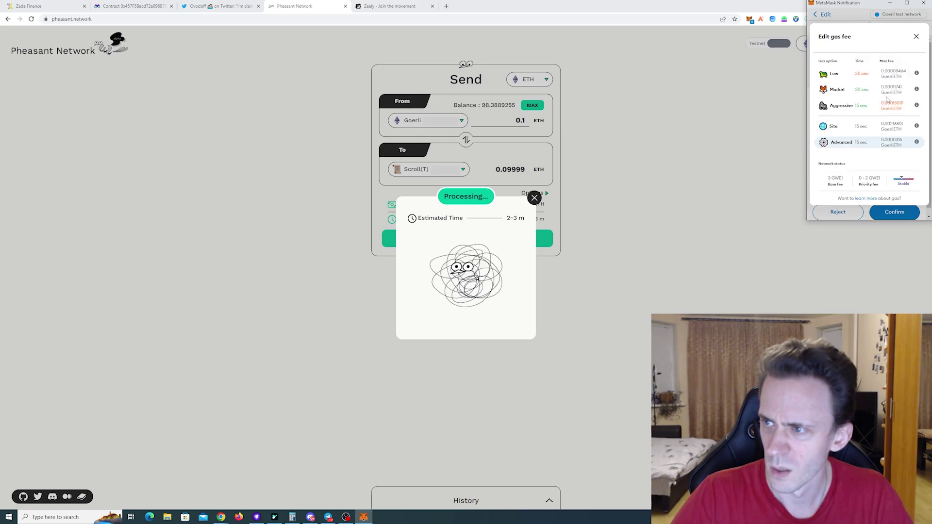
click(852, 92)
click(895, 212)
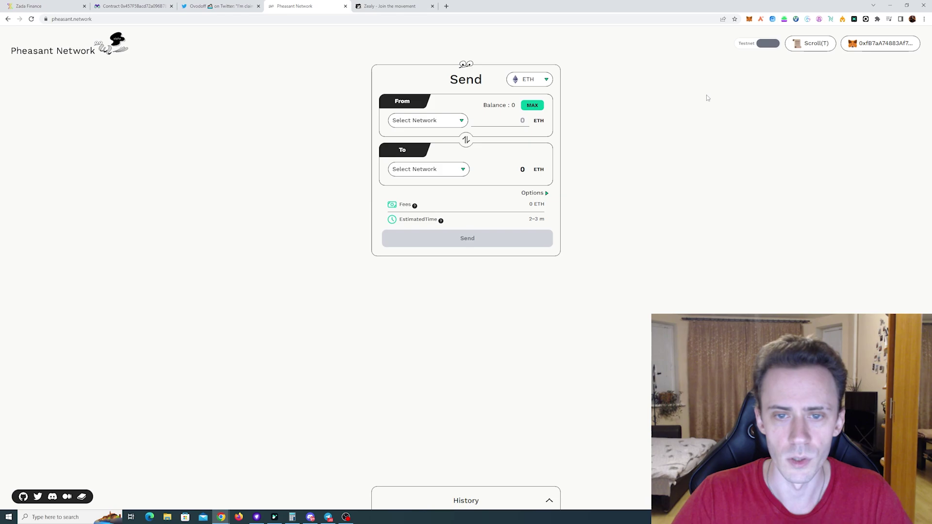
Look through the destination networks available on the testnet bridge and close the list without choosing one
click(463, 170)
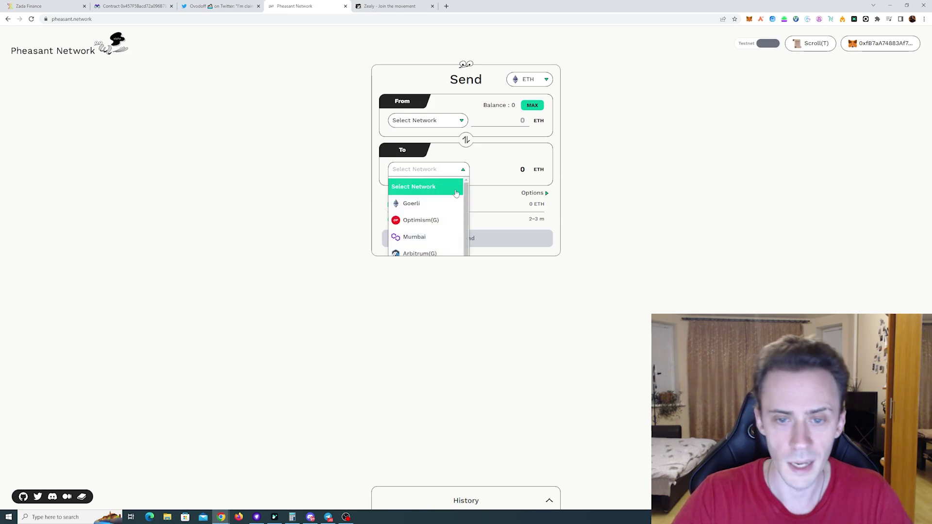
scroll(440, 204, down, 3)
scroll(435, 213, down, 1)
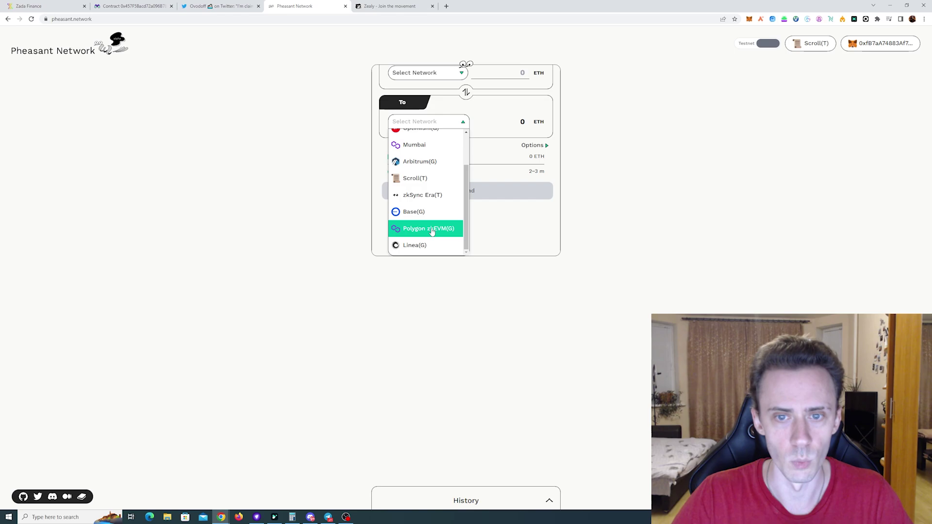
click(711, 185)
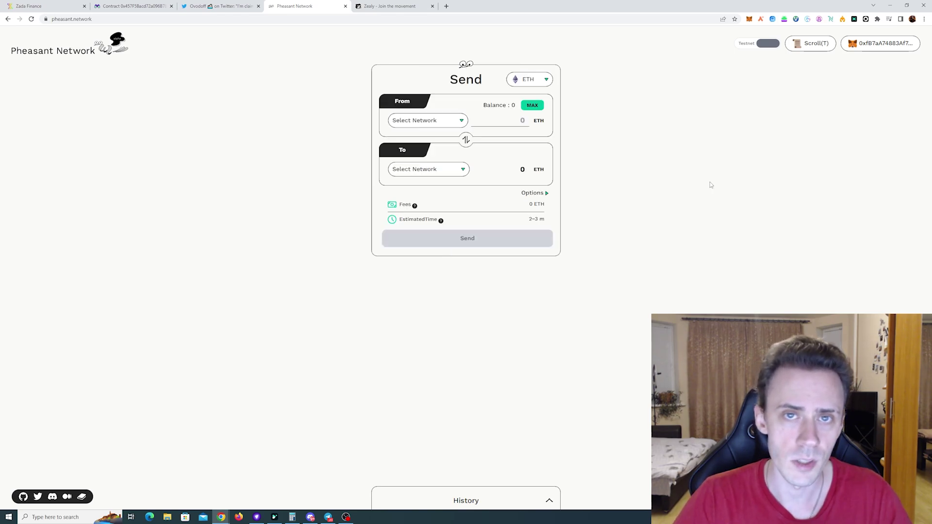